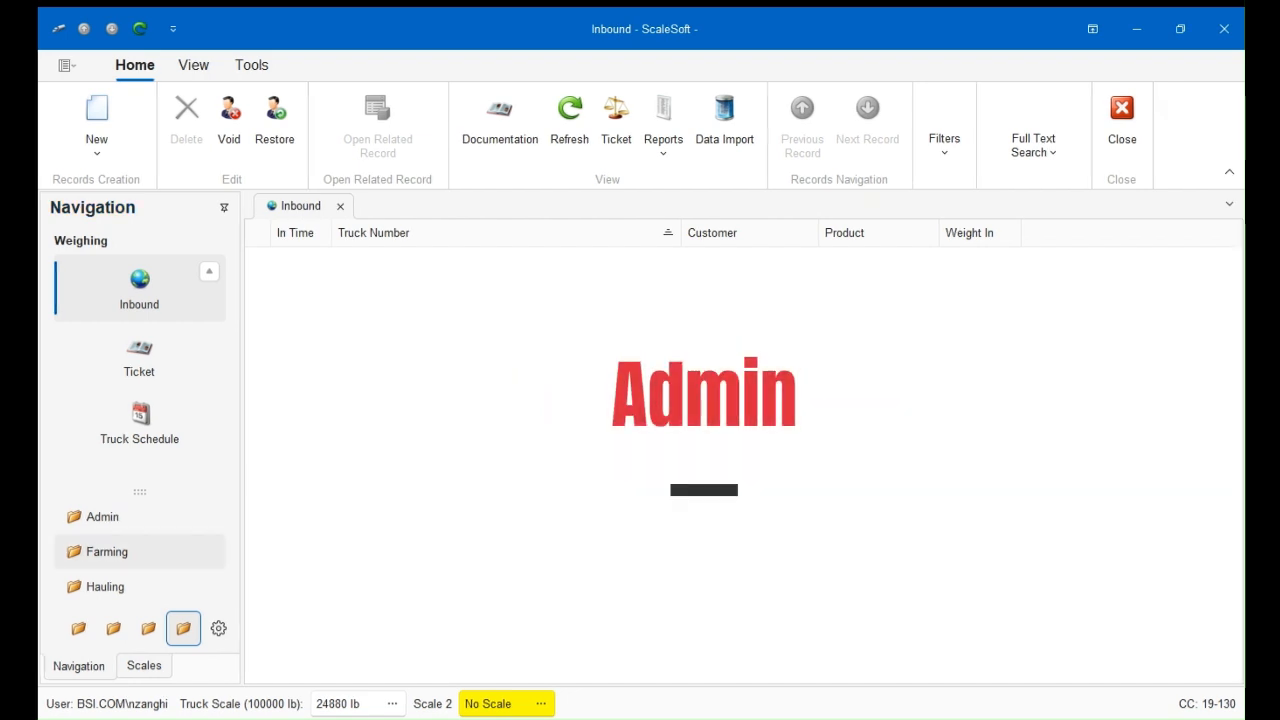
Review the Payment Authorization, Data Port, Mail Settings and Report Schedule views in the Admin group.
{"action": "left_click", "coordinate": [139, 517]}
{"action": "left_click", "coordinate": [139, 289]}
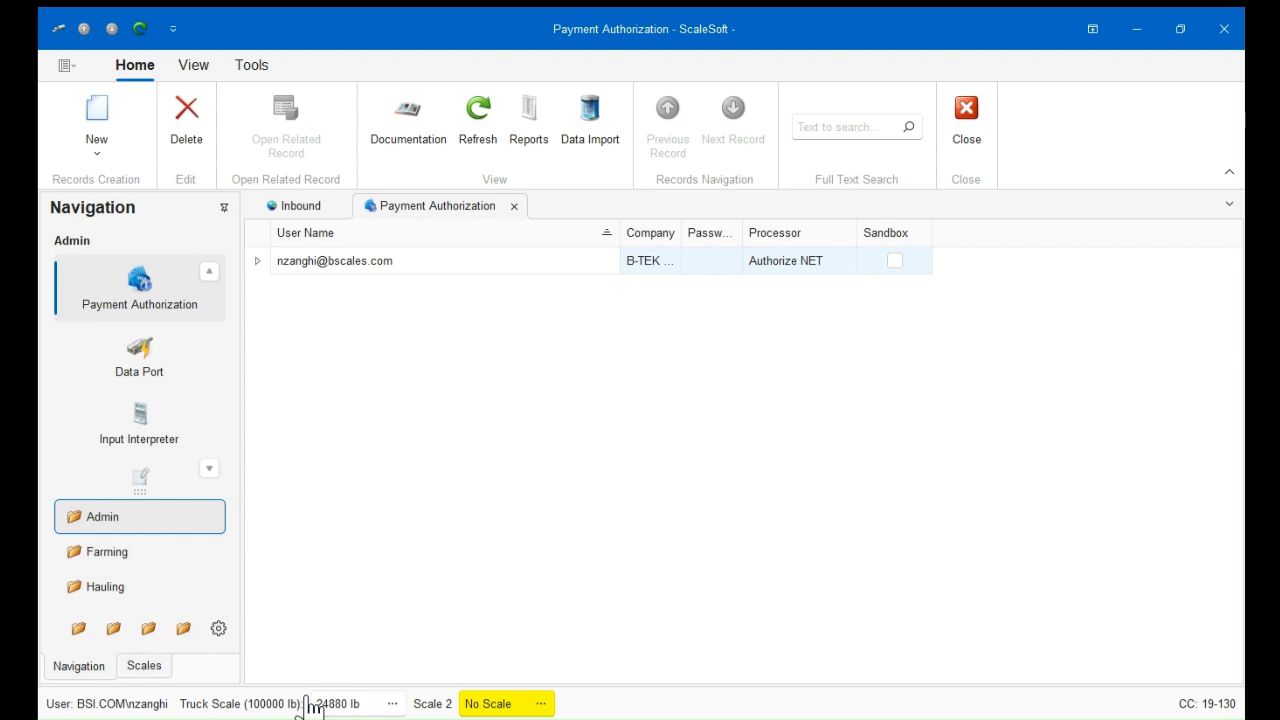
{"action": "left_click", "coordinate": [139, 355]}
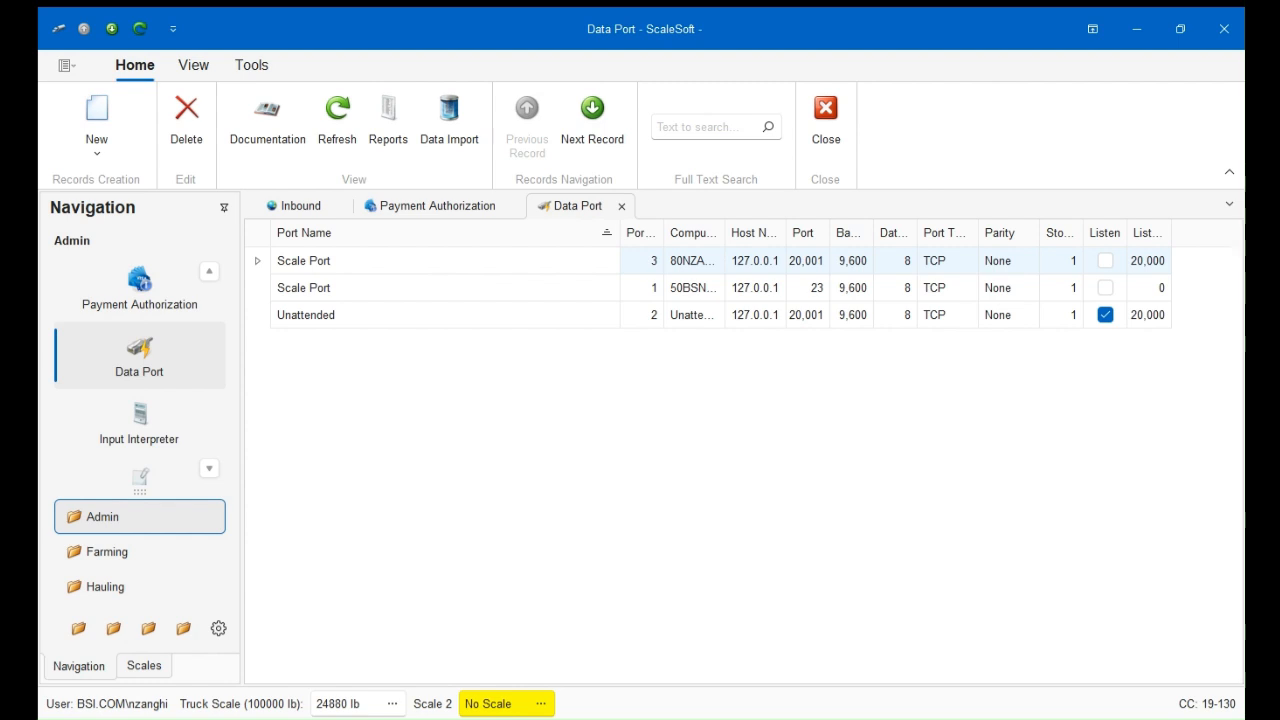
{"action": "left_click", "coordinate": [139, 476]}
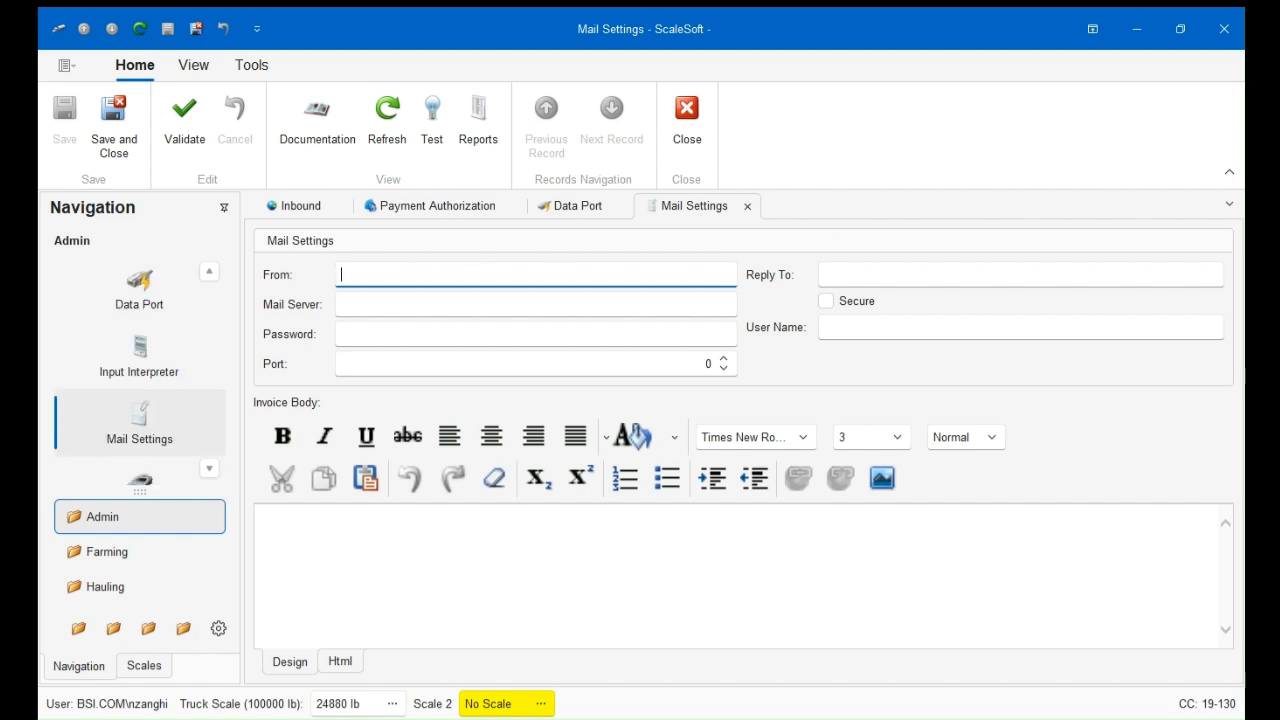
{"action": "left_click", "coordinate": [139, 479]}
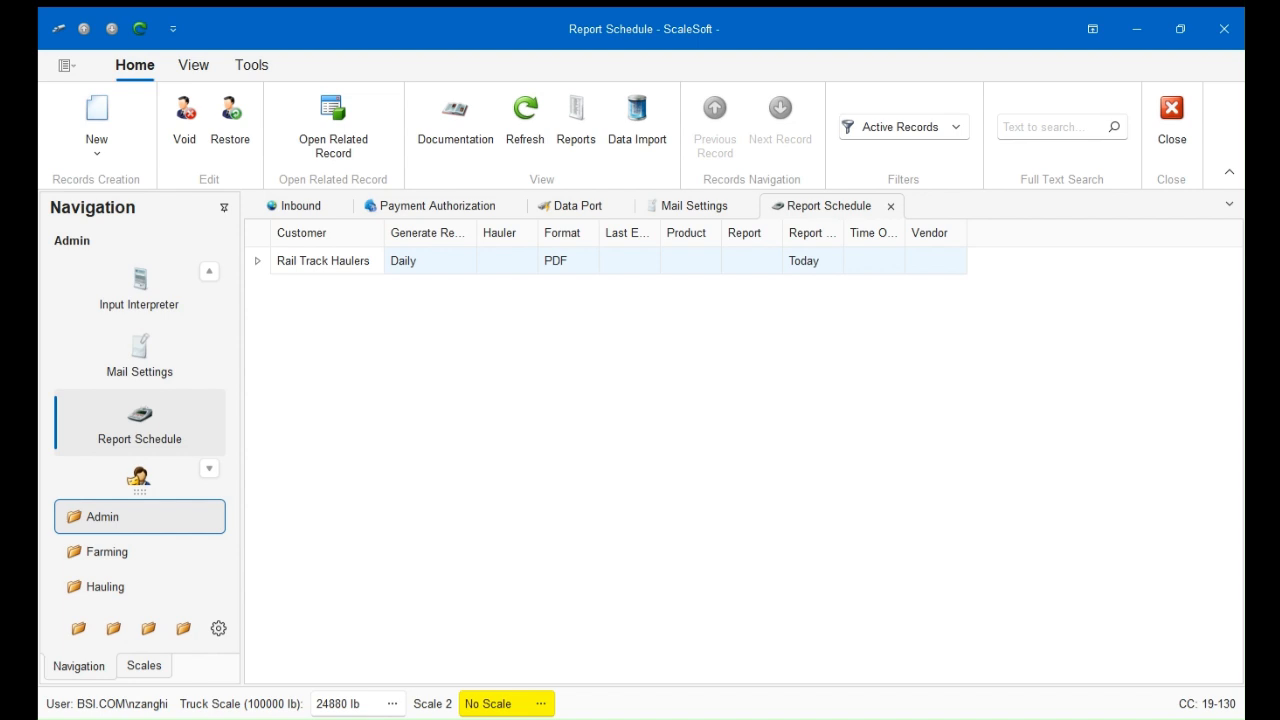
Review the Role and Reports lists in the Admin group, and open the item below Reports.
{"action": "scroll", "coordinate": [140, 423], "scroll_direction": "down", "scroll_amount": 1}
{"action": "left_click", "coordinate": [140, 423]}
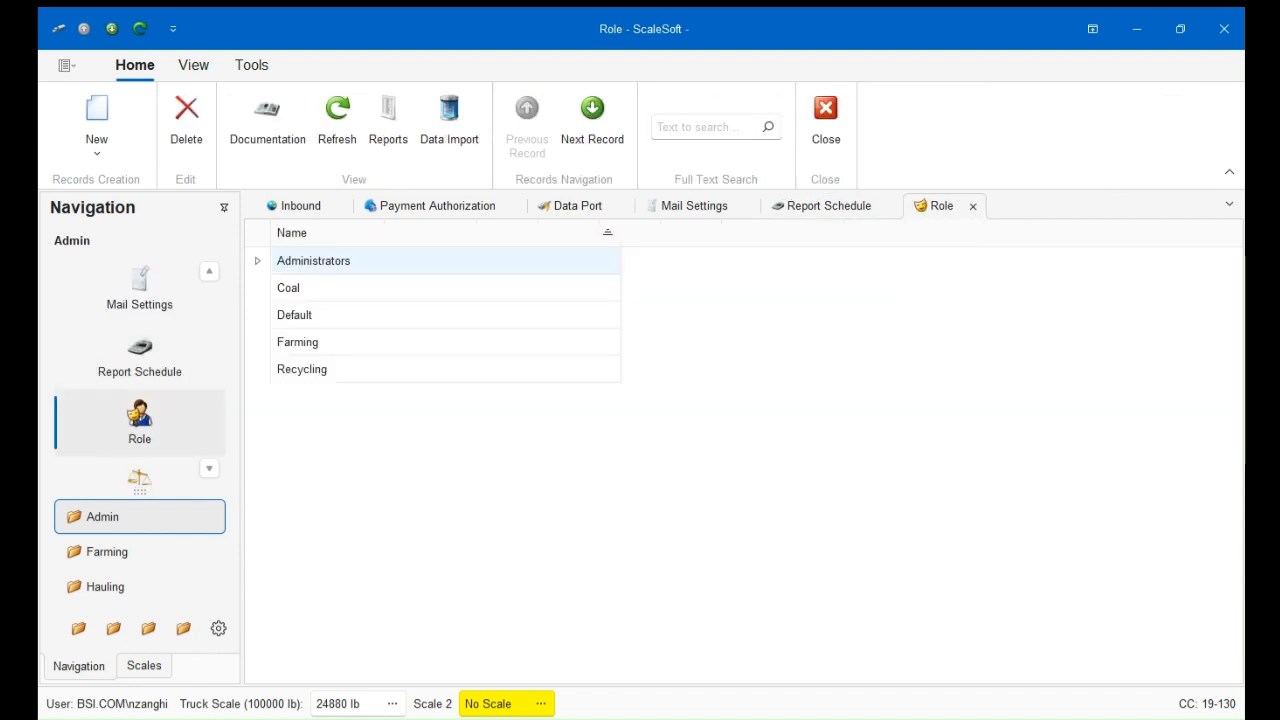
{"action": "scroll", "coordinate": [140, 371], "scroll_direction": "down", "scroll_amount": 2}
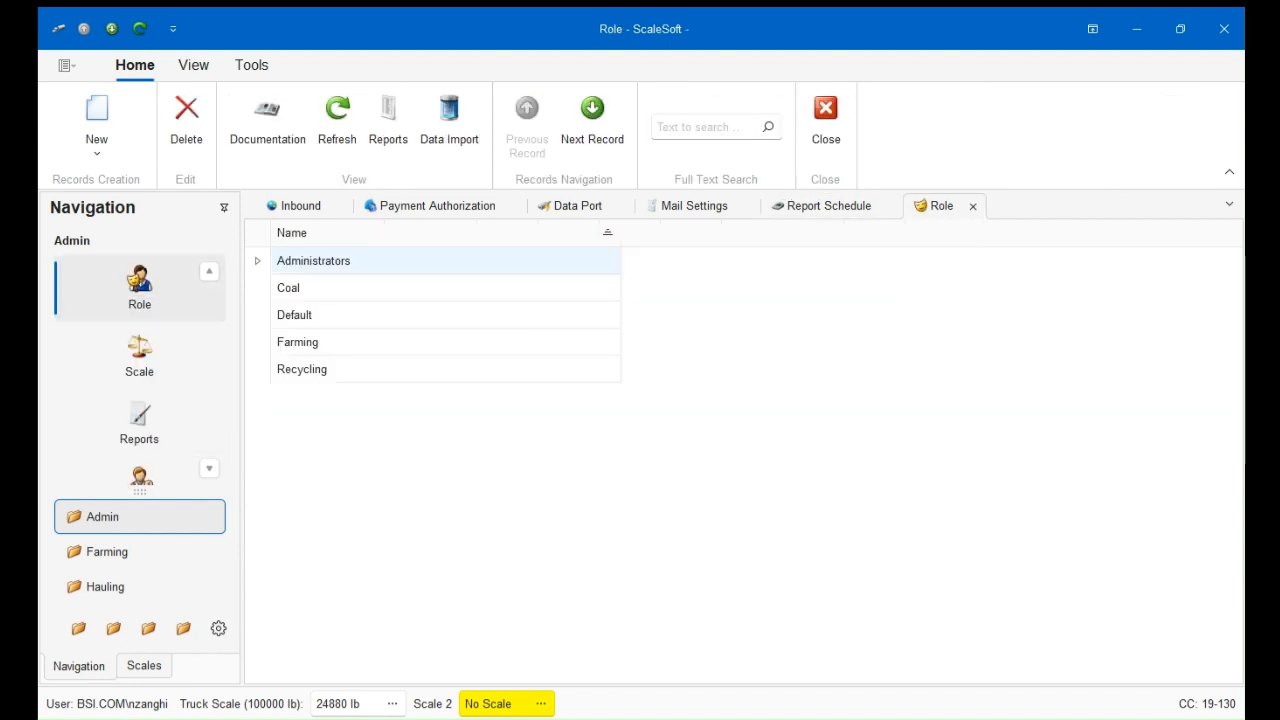
{"action": "left_click", "coordinate": [140, 423]}
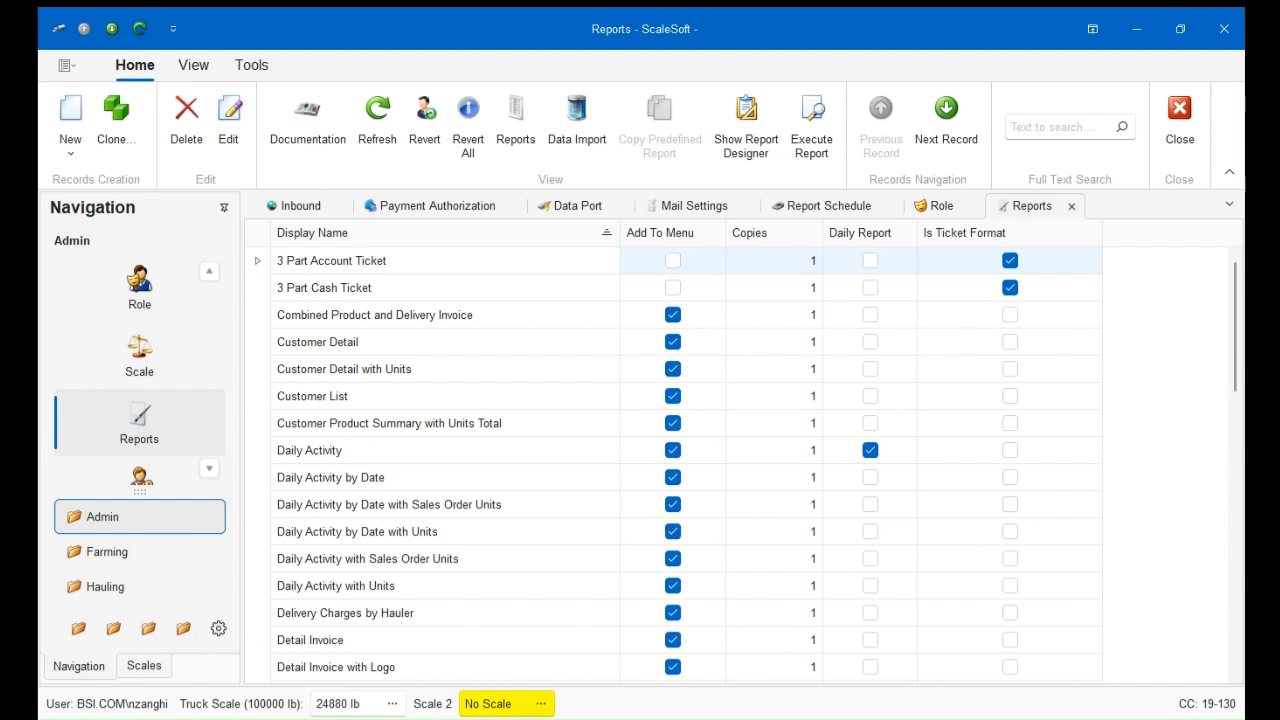
{"action": "left_click", "coordinate": [140, 476]}
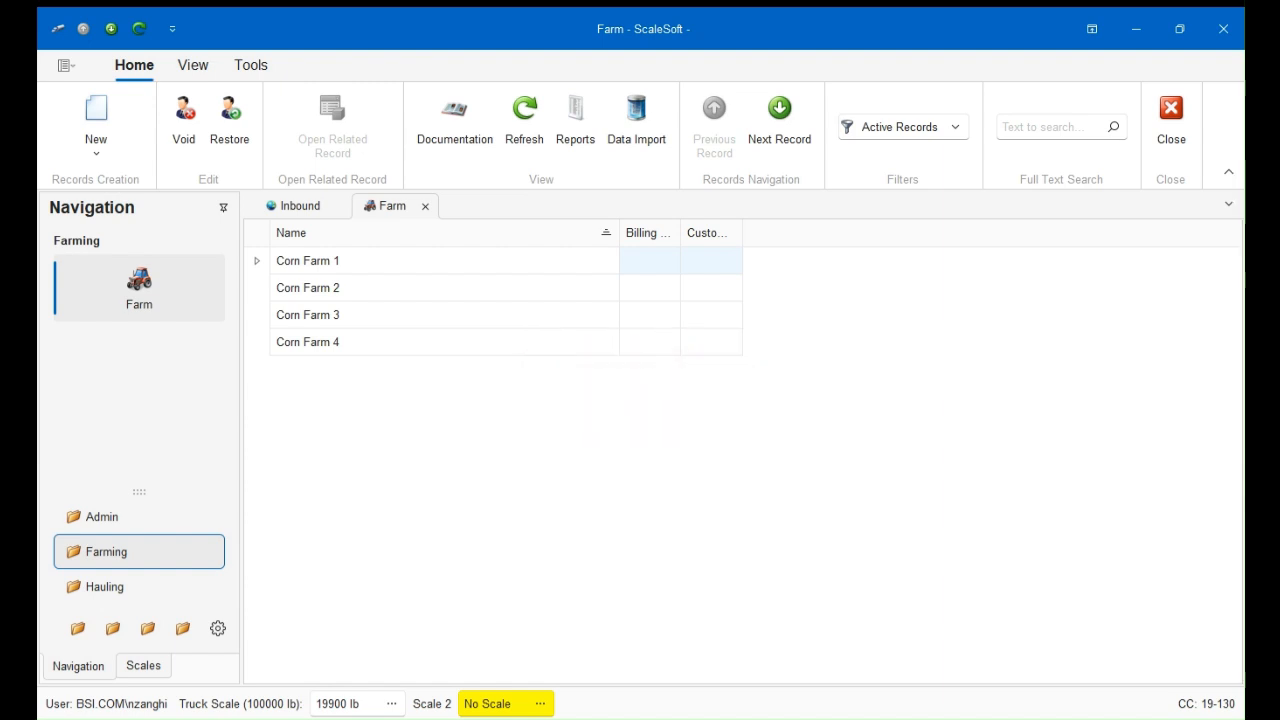
Review the B-TEK LLC hauler record, the Miller Builing Concrete hauling rate and truck 1010 in the Hauling group.
{"action": "left_click", "coordinate": [104, 586]}
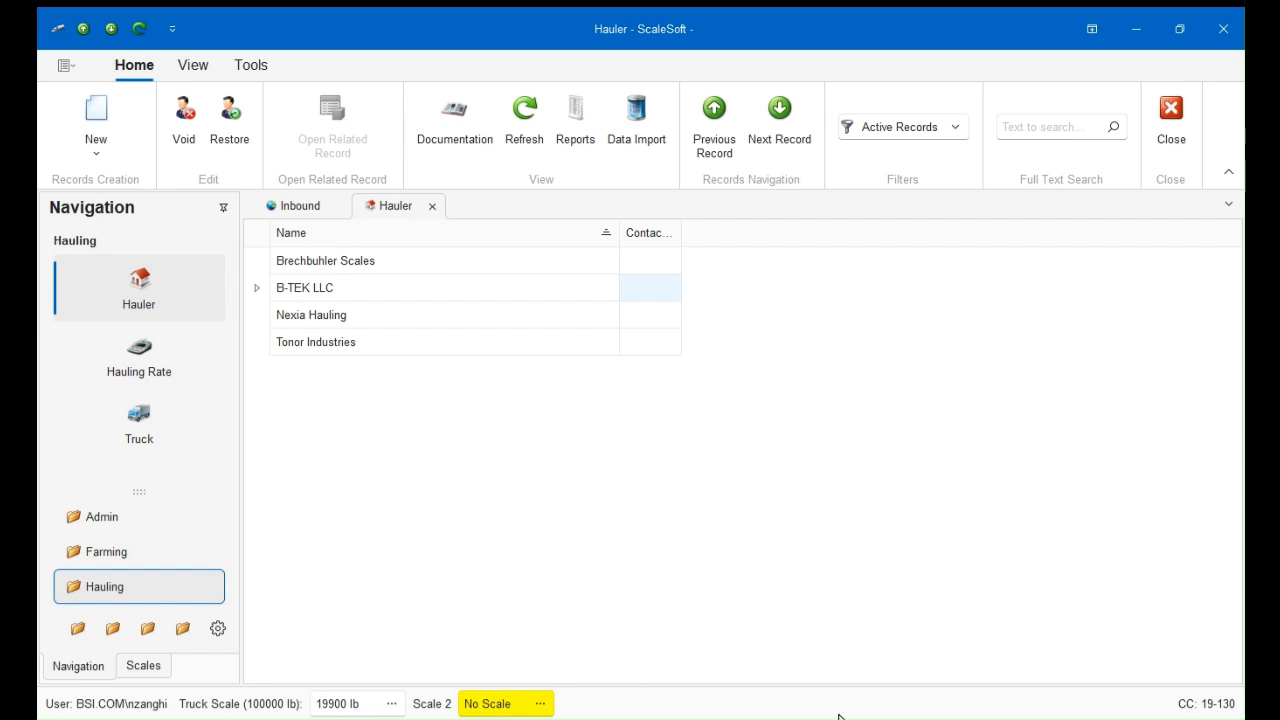
{"action": "key", "text": "Return"}
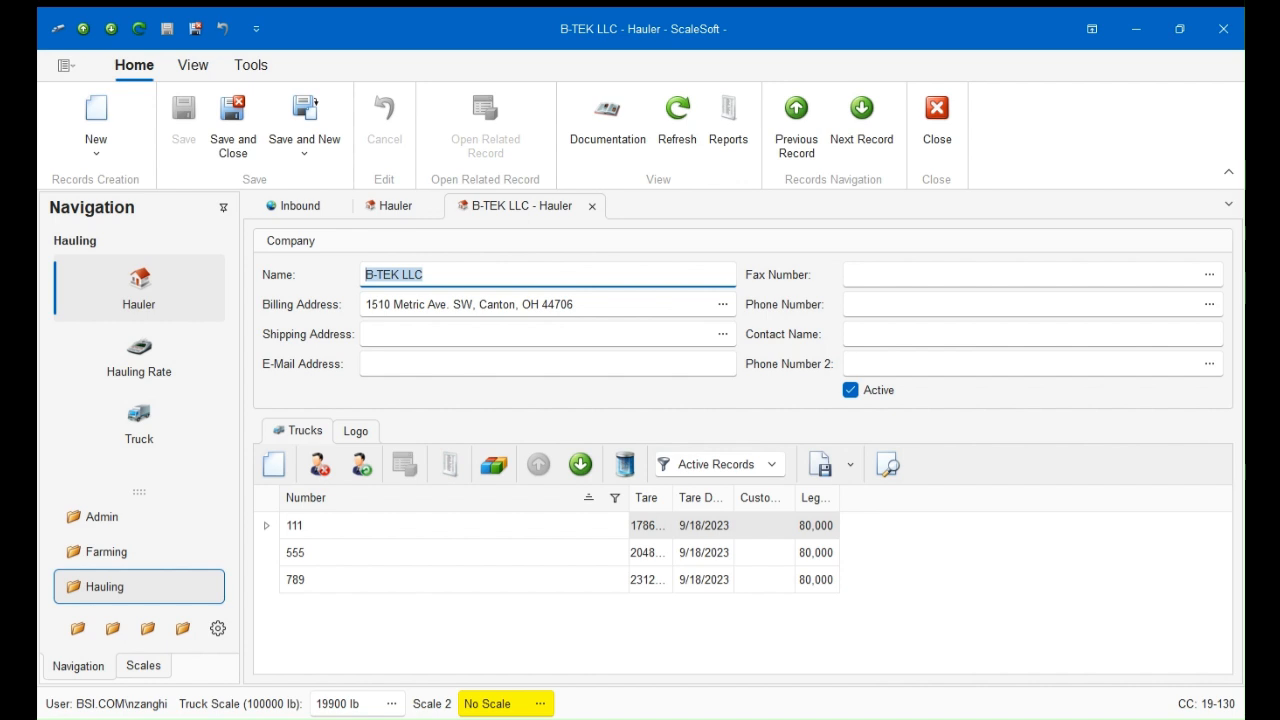
{"action": "left_click", "coordinate": [139, 358]}
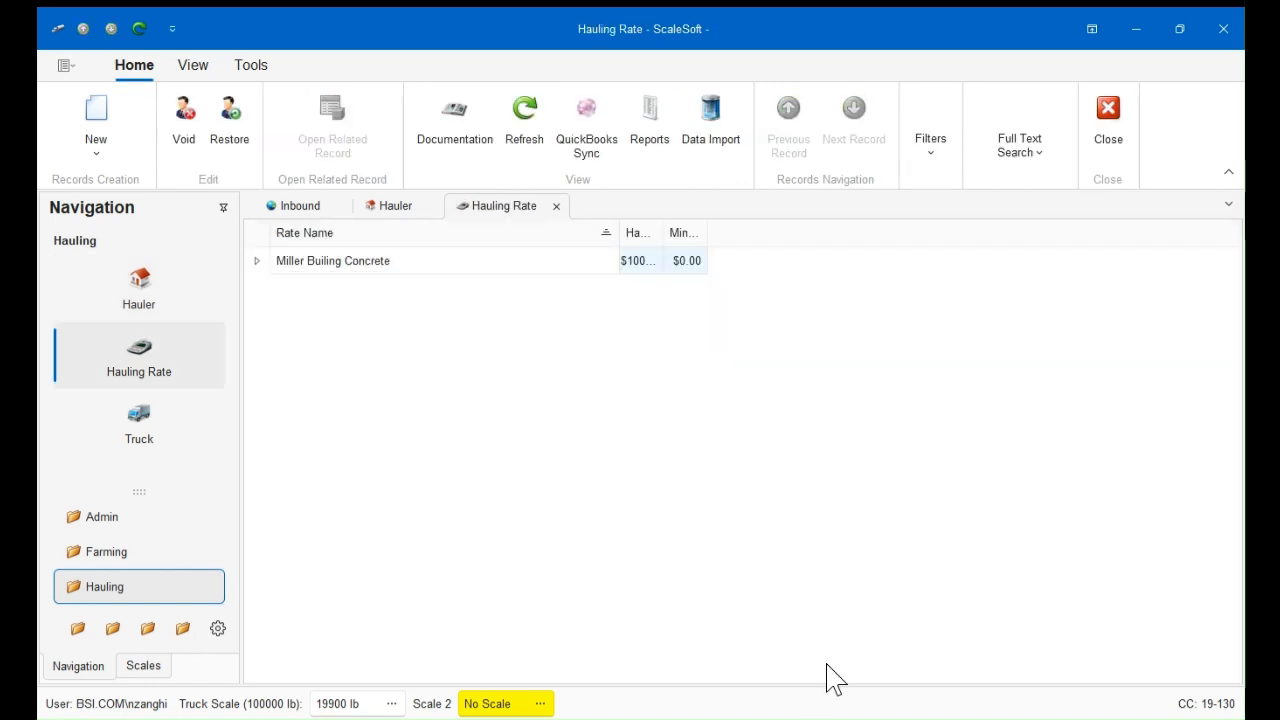
{"action": "key", "text": "Return"}
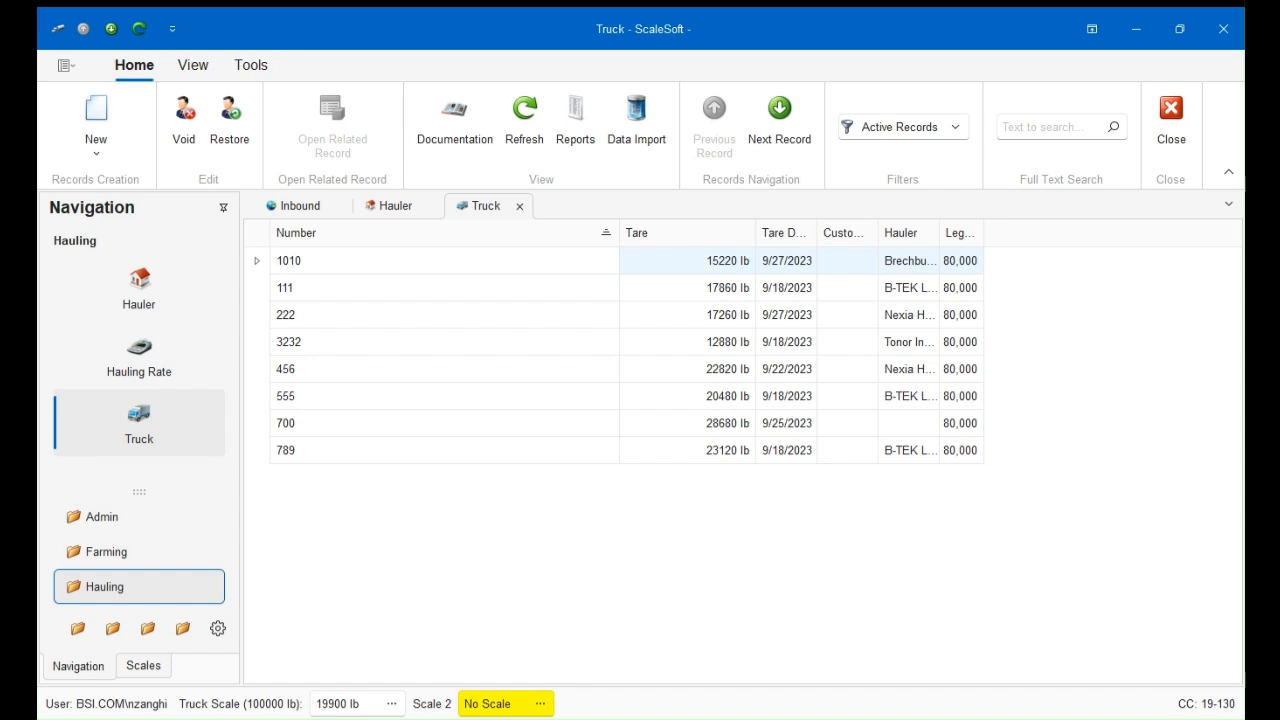
{"action": "key", "text": "Return"}
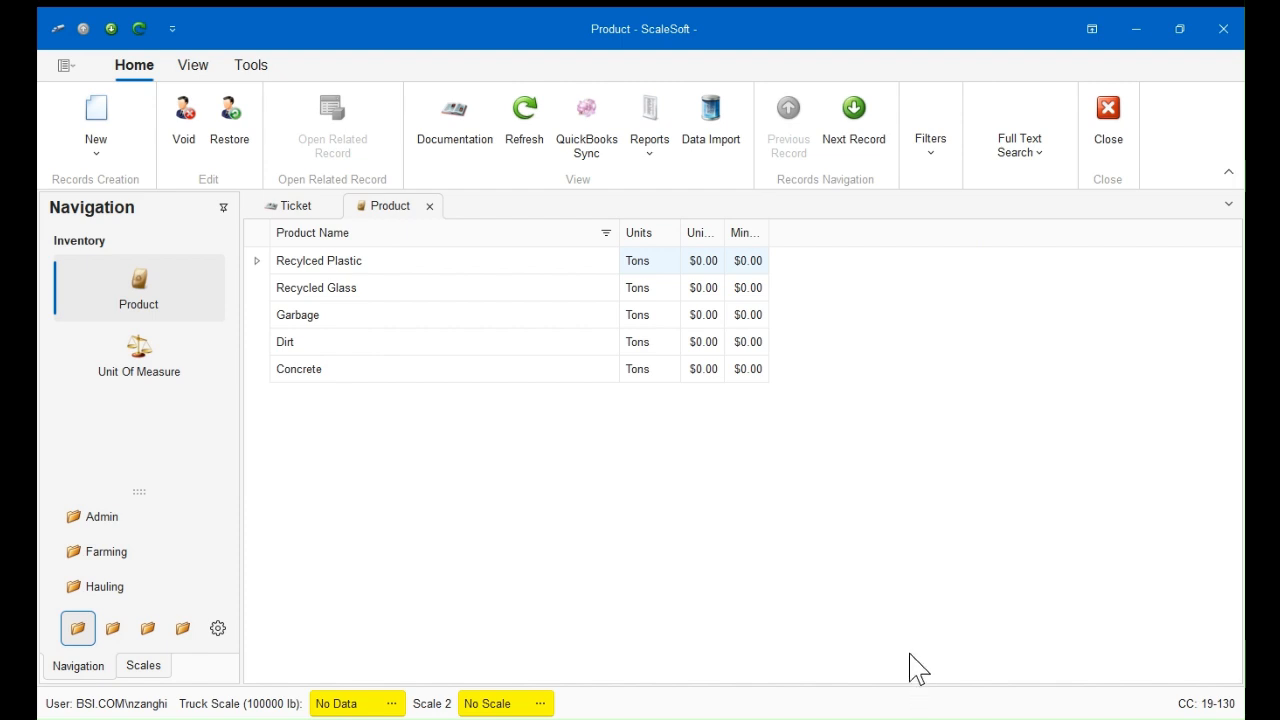
Review the Recylced Plastic product record with its image, and open the Tons unit of measure.
{"action": "key", "text": "Return"}
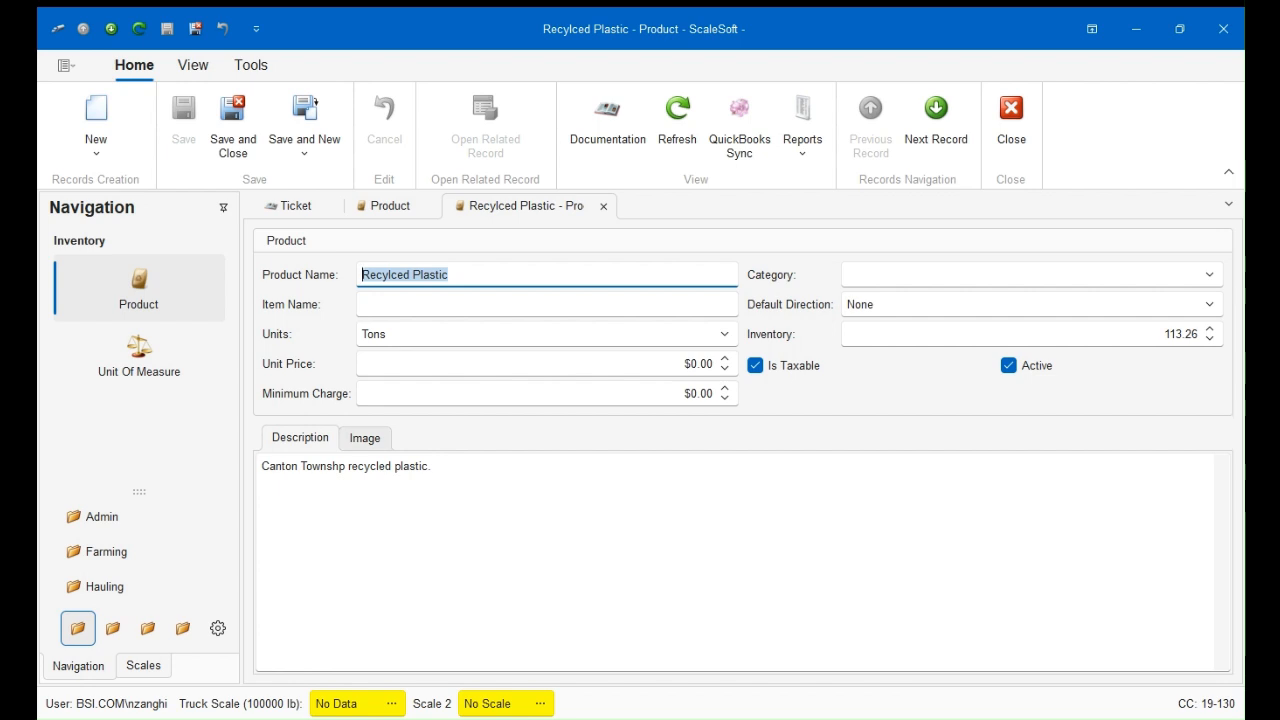
{"action": "left_click", "coordinate": [365, 438]}
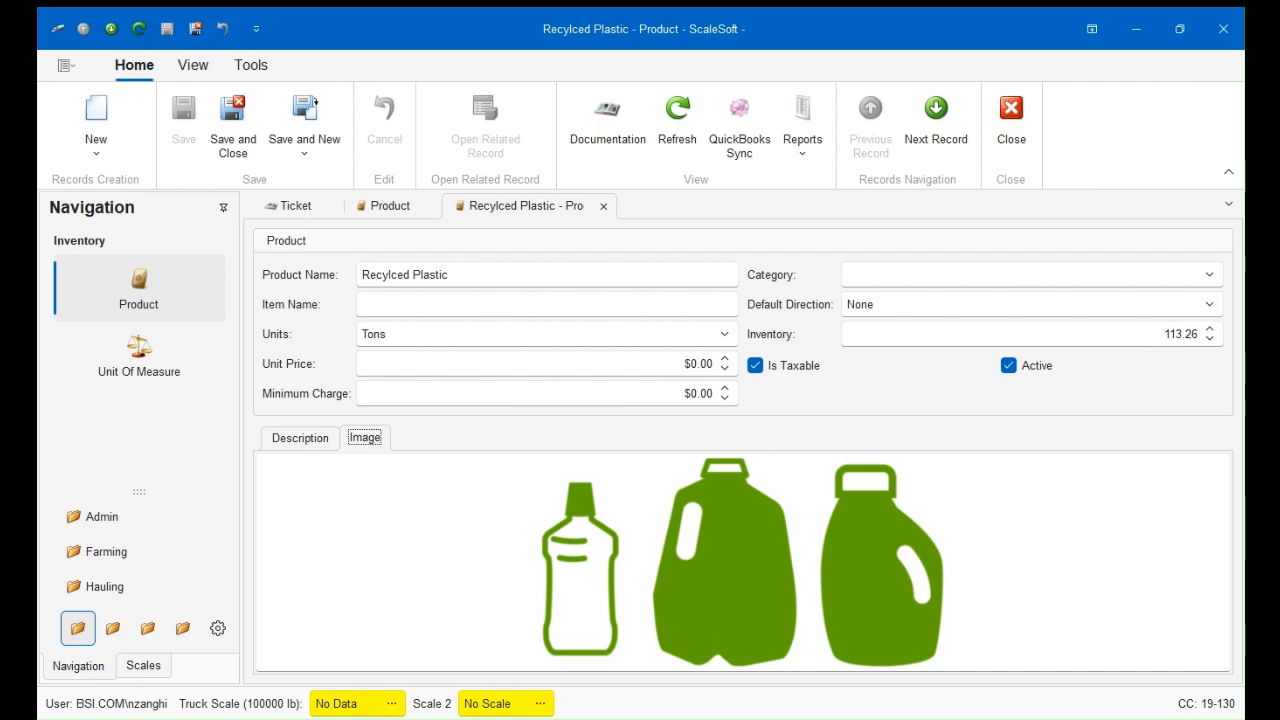
{"action": "left_click", "coordinate": [139, 356]}
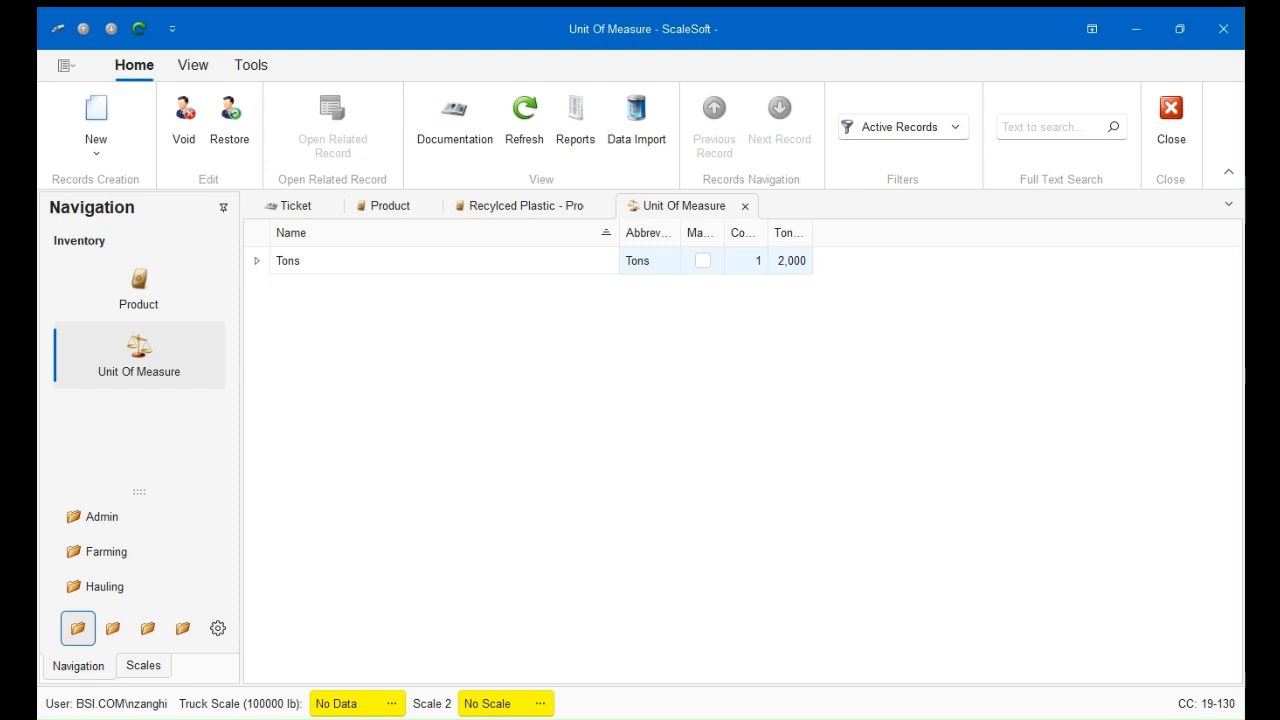
{"action": "double_click", "coordinate": [300, 261]}
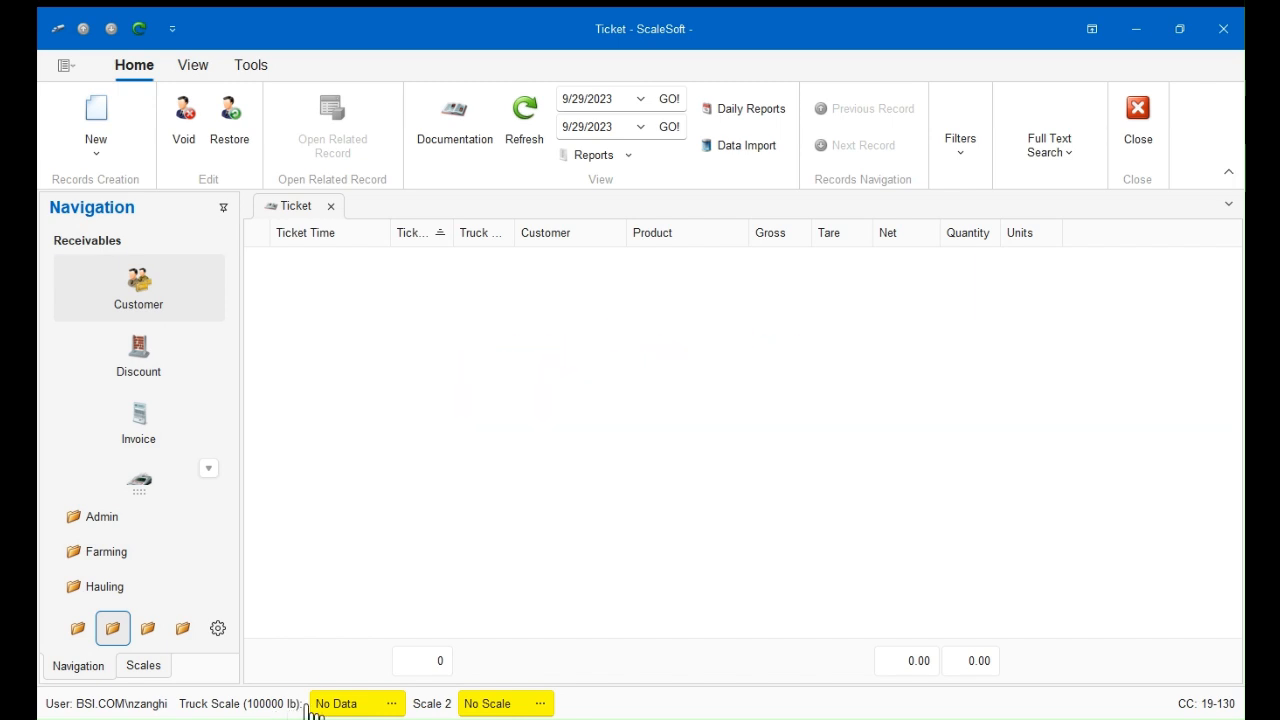
Review the Customer, Discount and Invoice lists in the Receivables group.
{"action": "left_click", "coordinate": [142, 288]}
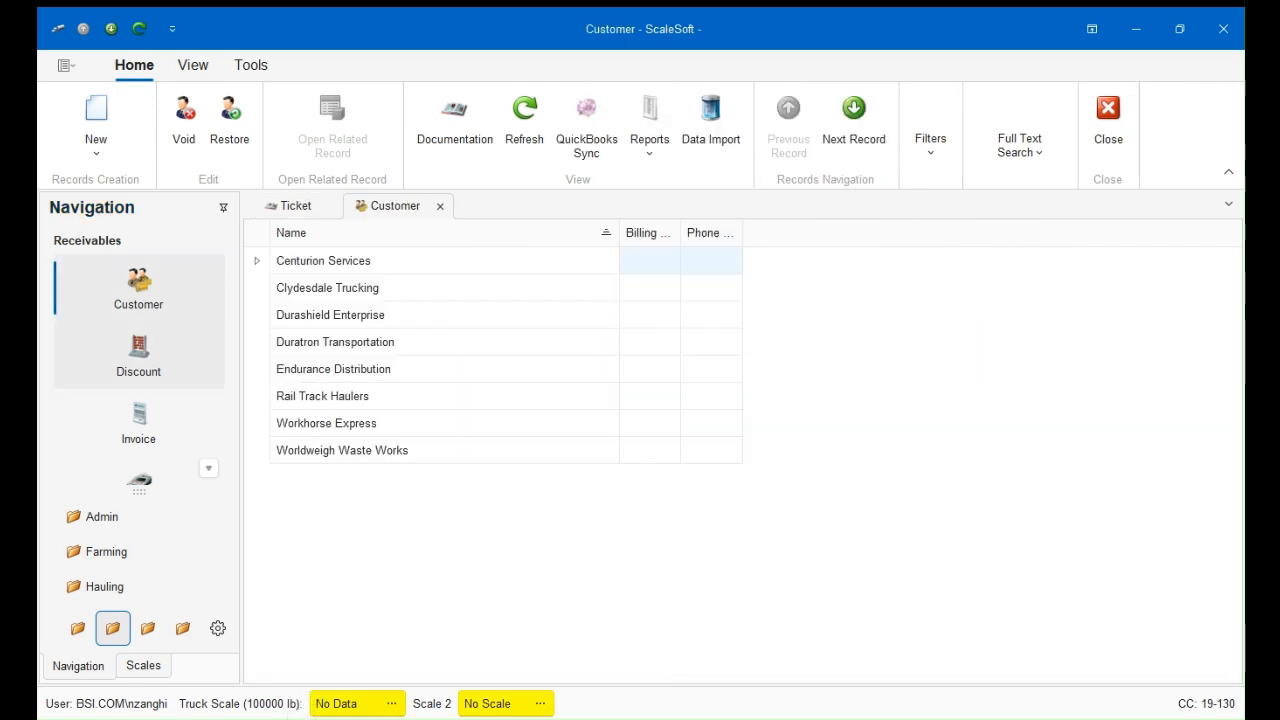
{"action": "left_click", "coordinate": [138, 355]}
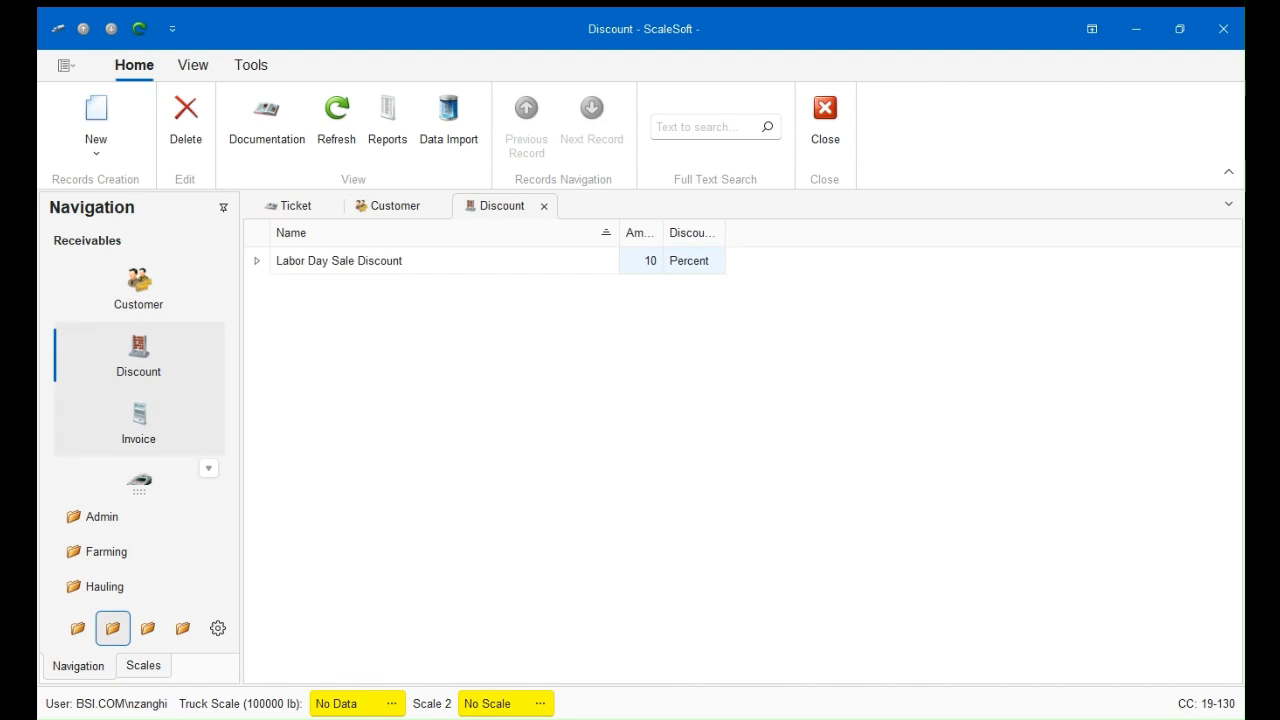
{"action": "left_click", "coordinate": [138, 422]}
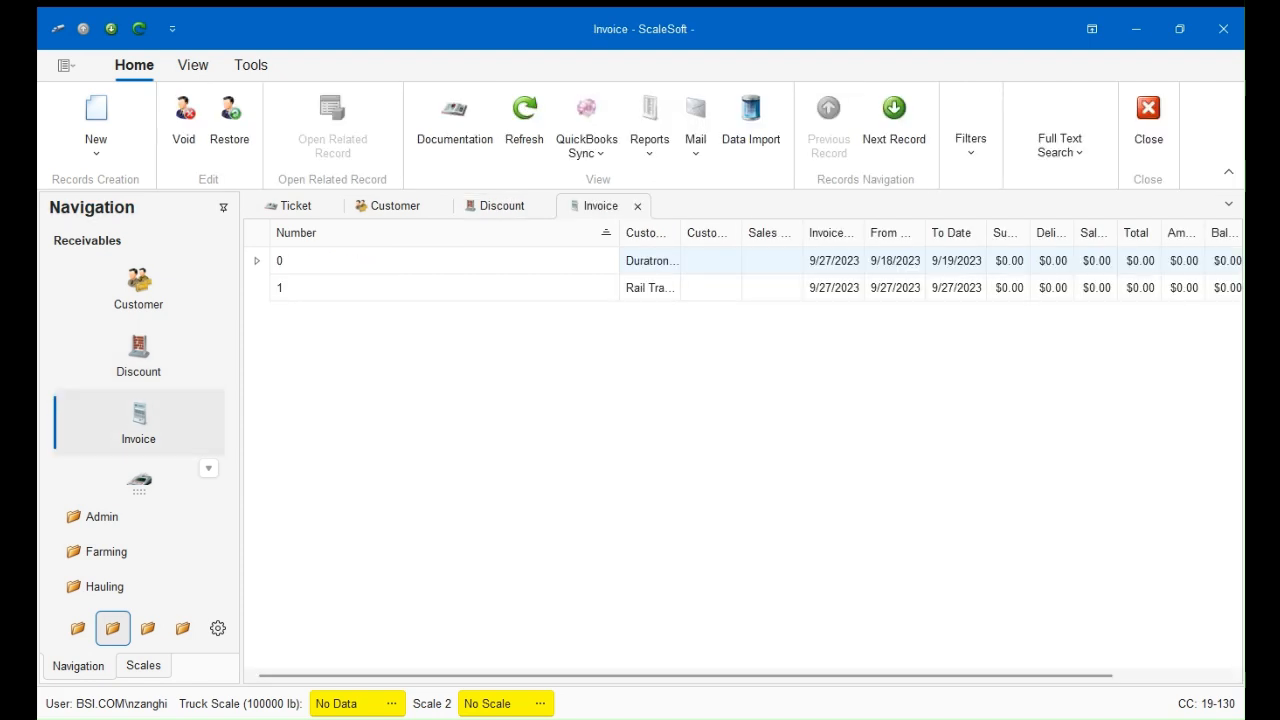
Review the Invoice Generator, Payment Terms and Sales Order views in Receivables, and open the item below Sales Order.
{"action": "scroll", "coordinate": [138, 410], "scroll_direction": "down", "scroll_amount": 1}
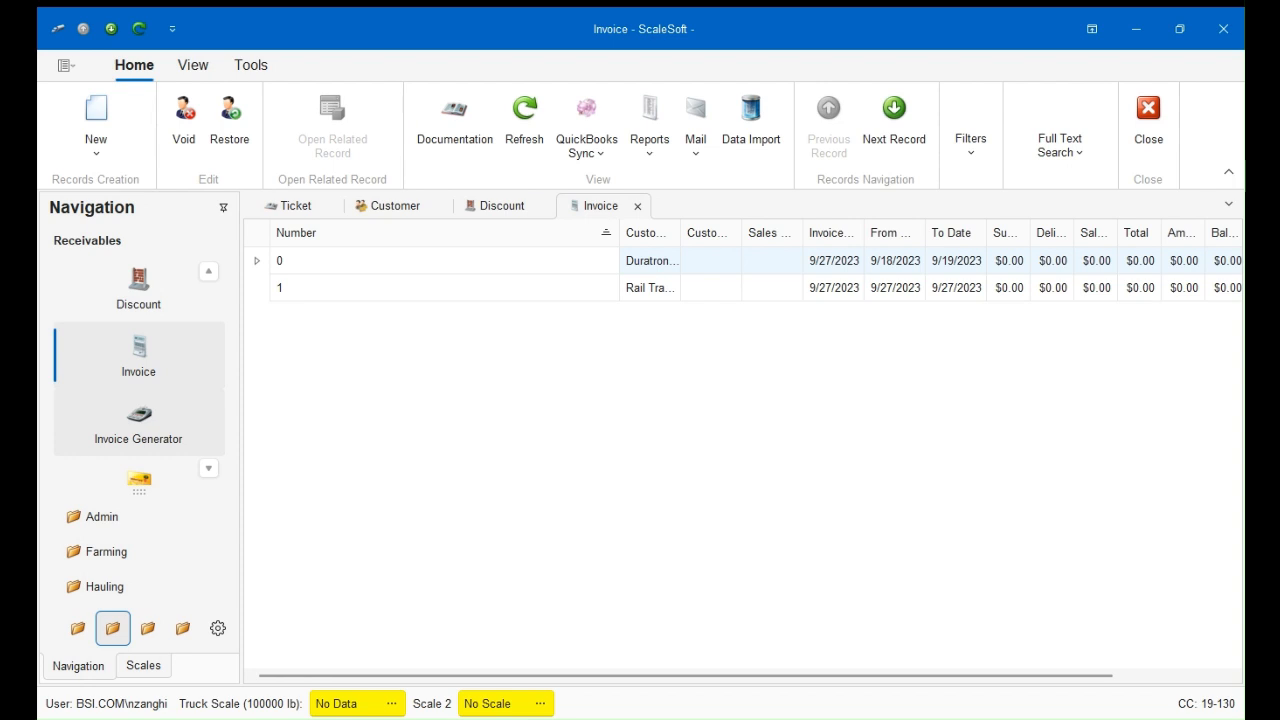
{"action": "left_click", "coordinate": [138, 424]}
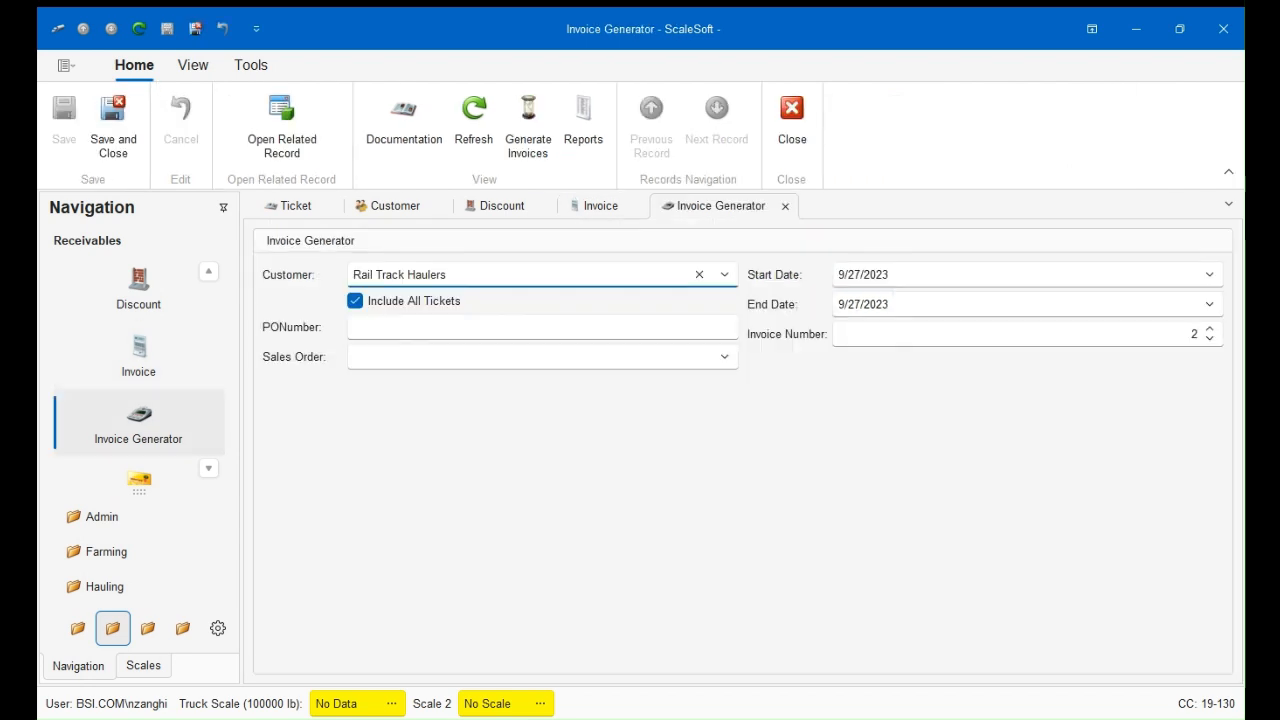
{"action": "scroll", "coordinate": [138, 376], "scroll_direction": "down", "scroll_amount": 1}
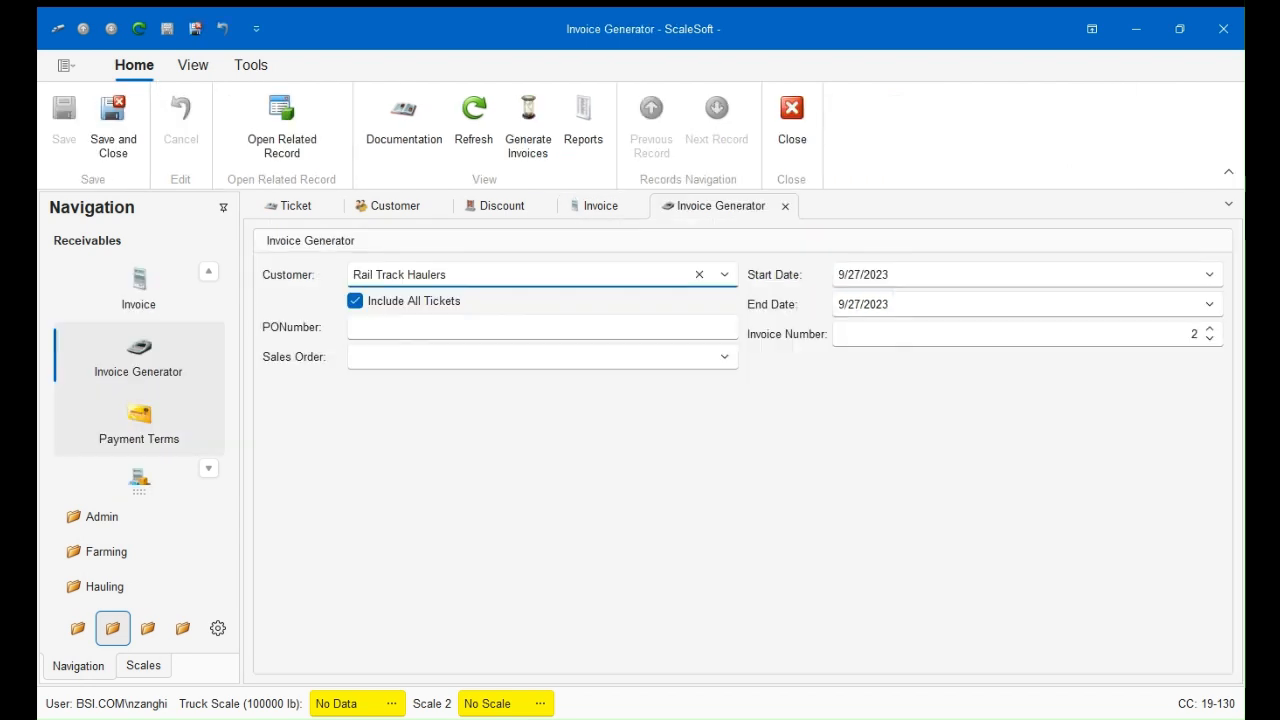
{"action": "left_click", "coordinate": [138, 424]}
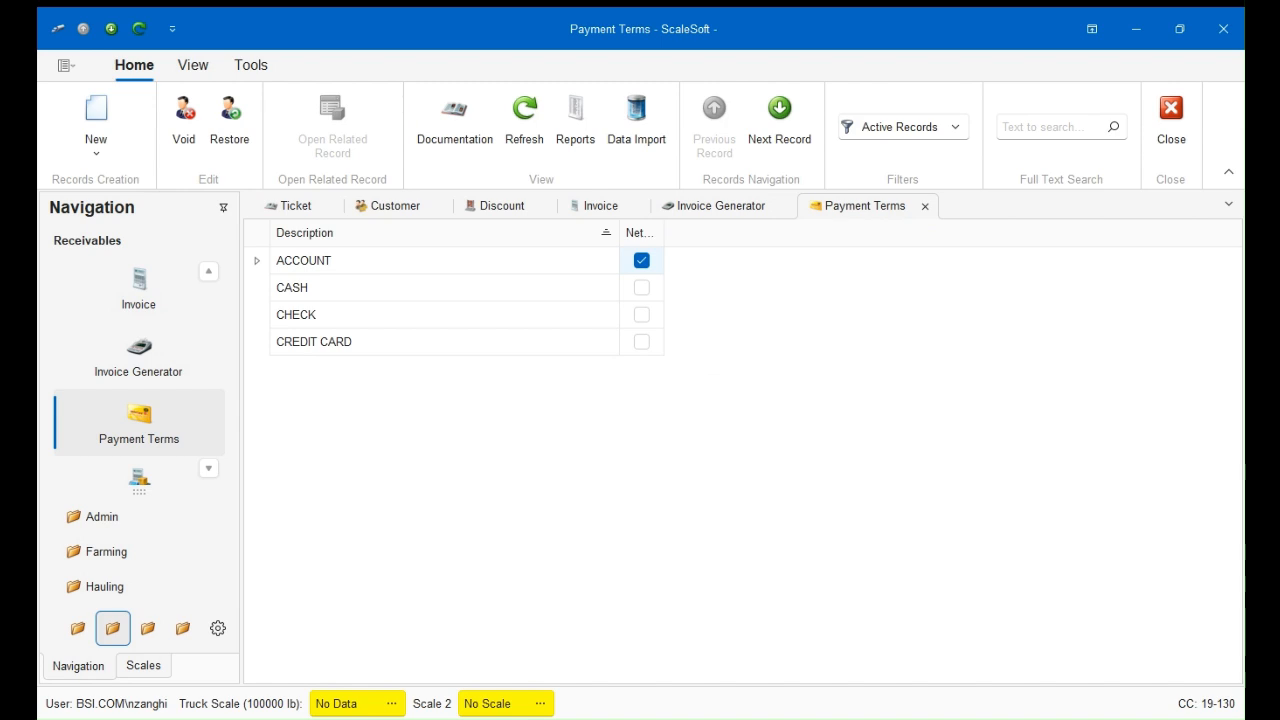
{"action": "scroll", "coordinate": [138, 376], "scroll_direction": "down", "scroll_amount": 1}
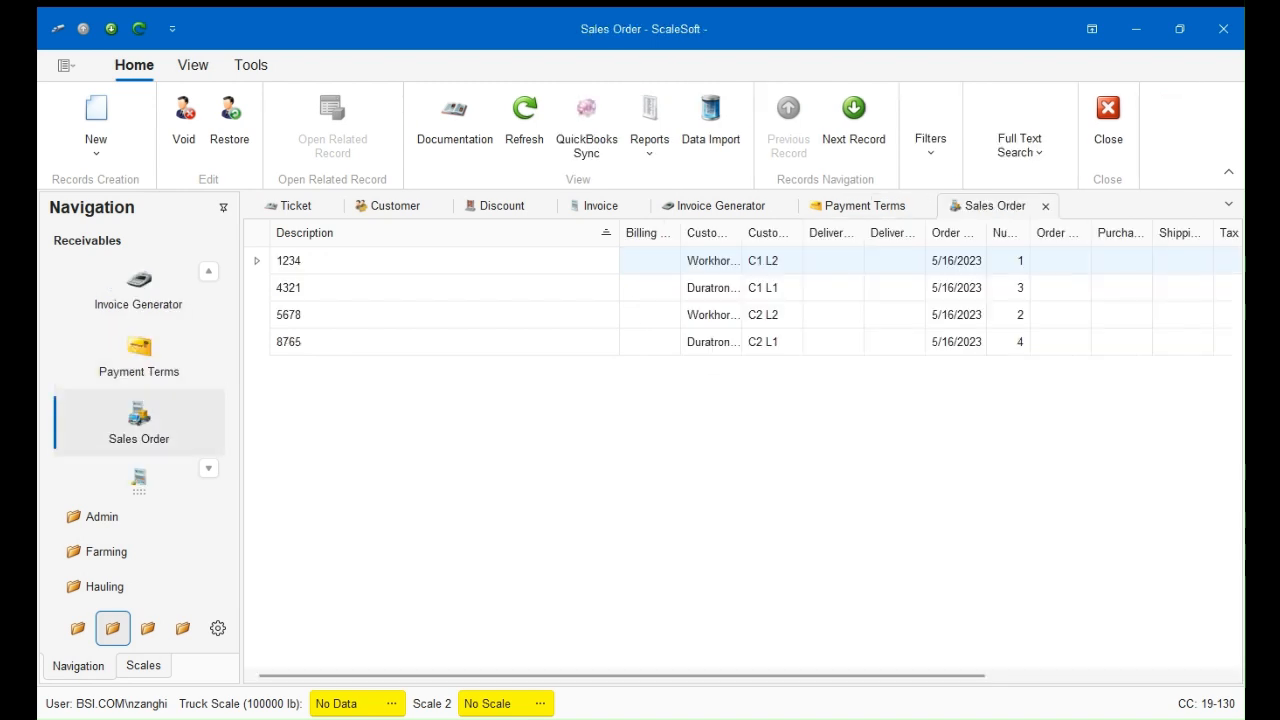
{"action": "scroll", "coordinate": [139, 422], "scroll_direction": "down", "scroll_amount": 1}
{"action": "left_click", "coordinate": [139, 422]}
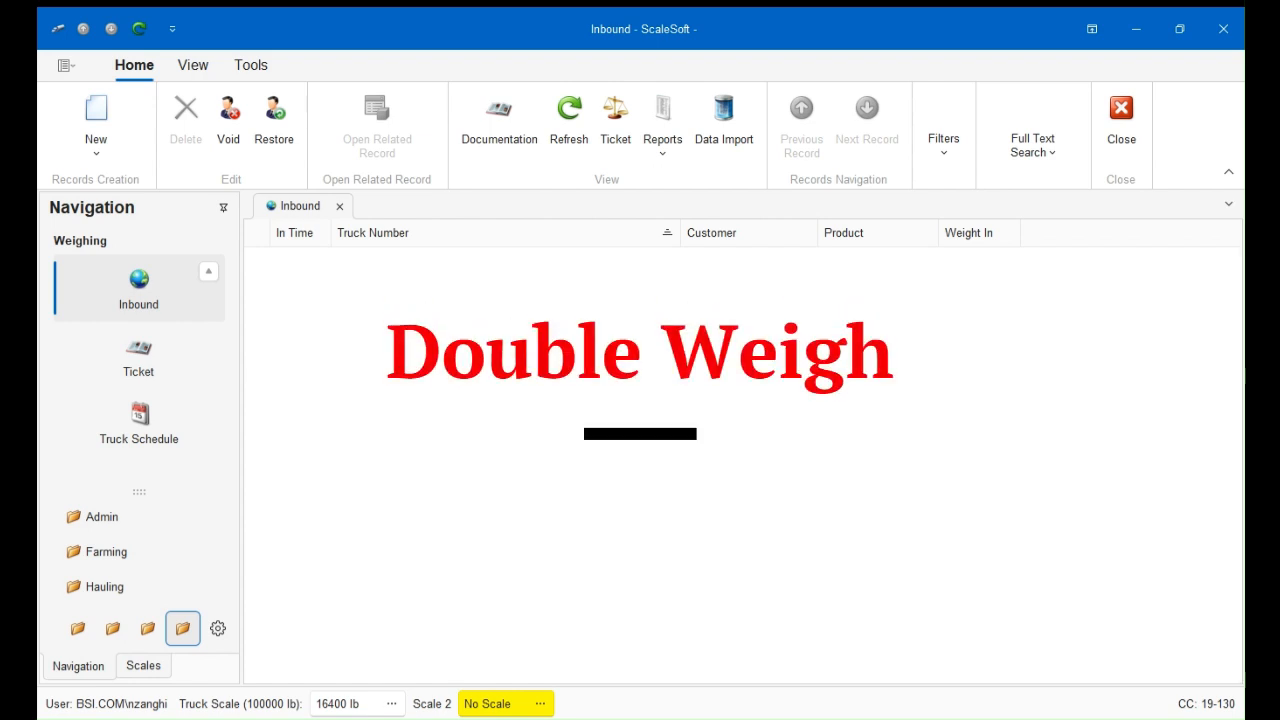
Create an inbound weighing record for truck 1010 with customer Rail Track Haulers, product Dirt and hauler Brechbuhler Scales.
{"action": "left_click", "coordinate": [191, 277]}
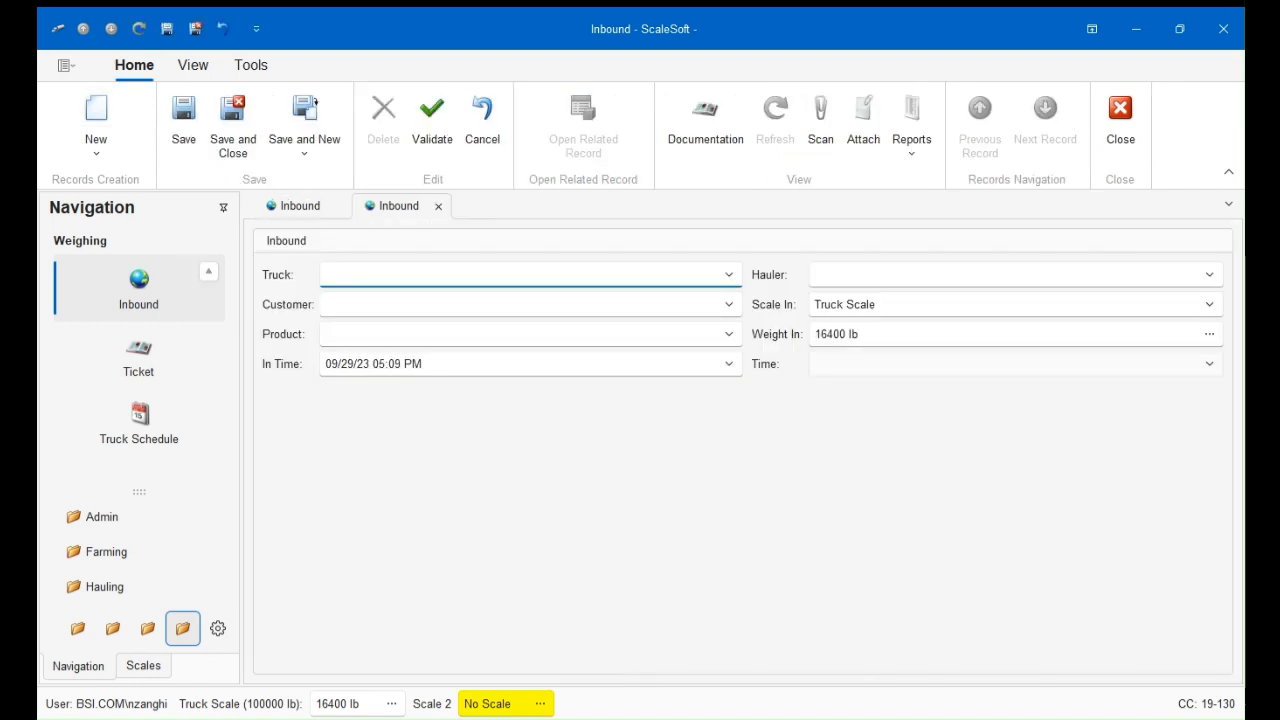
{"action": "left_click", "coordinate": [729, 275]}
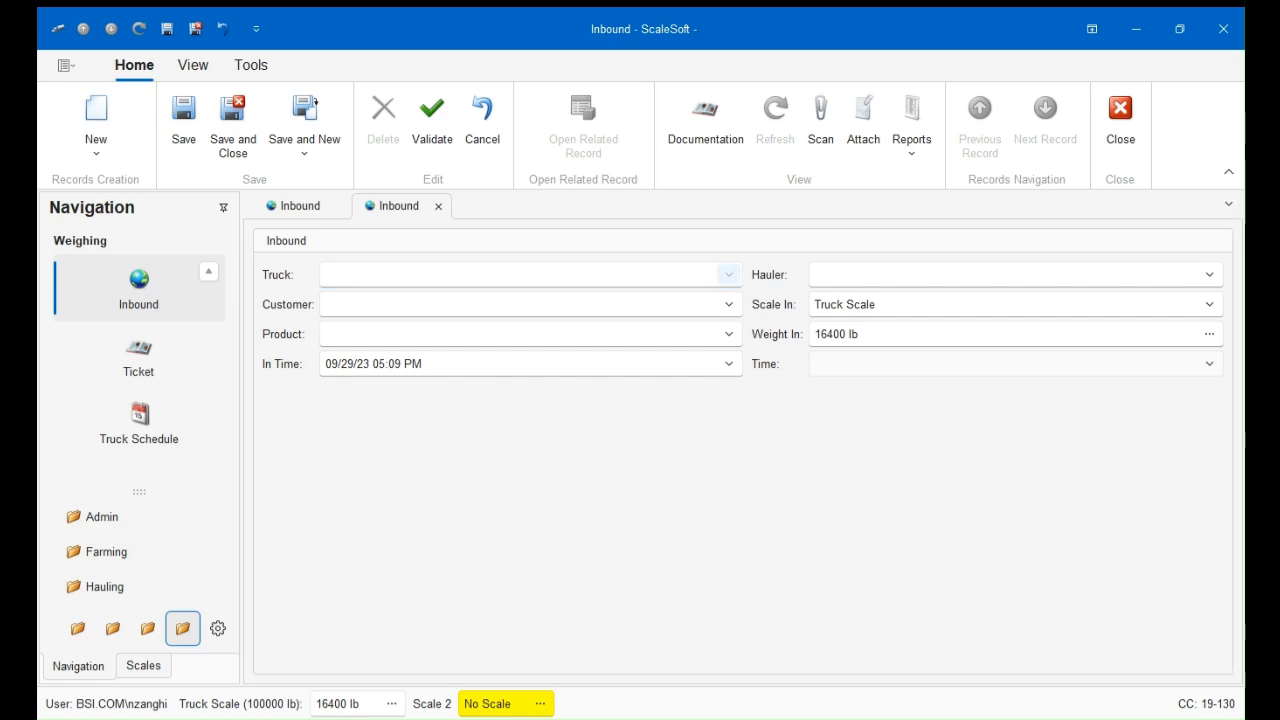
{"action": "type", "text": "1010"}
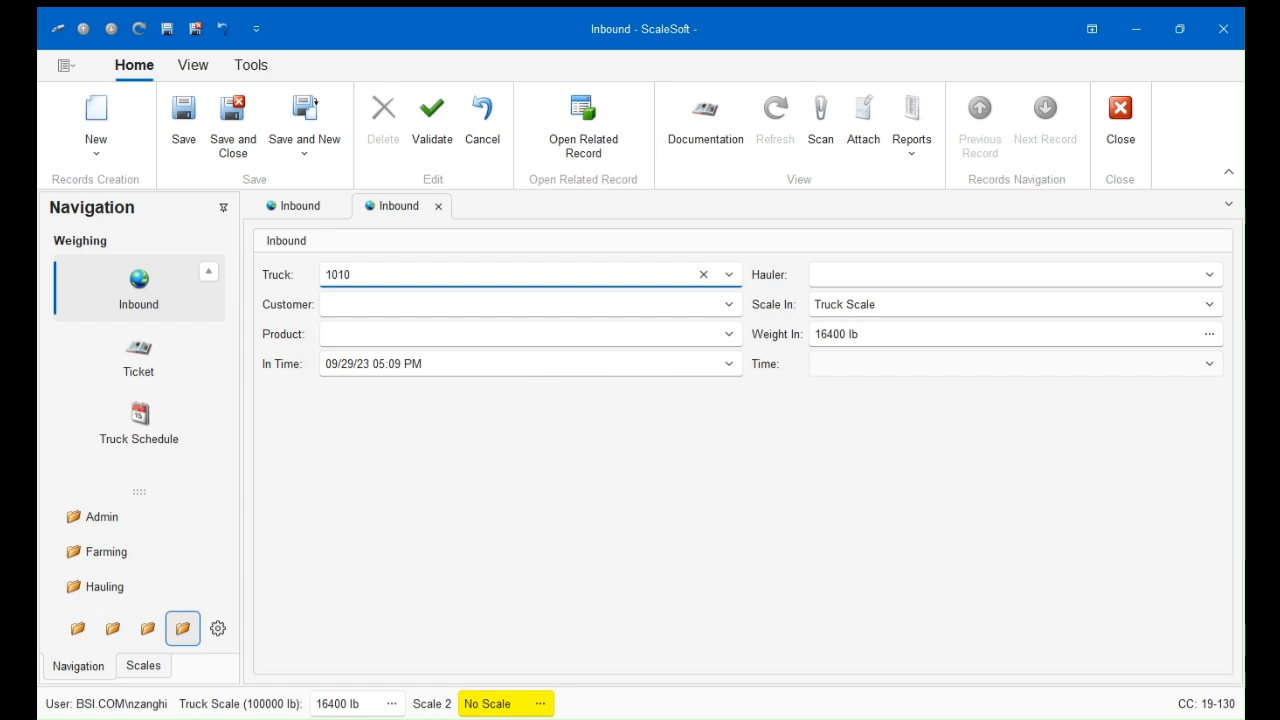
{"action": "key", "text": "Tab"}
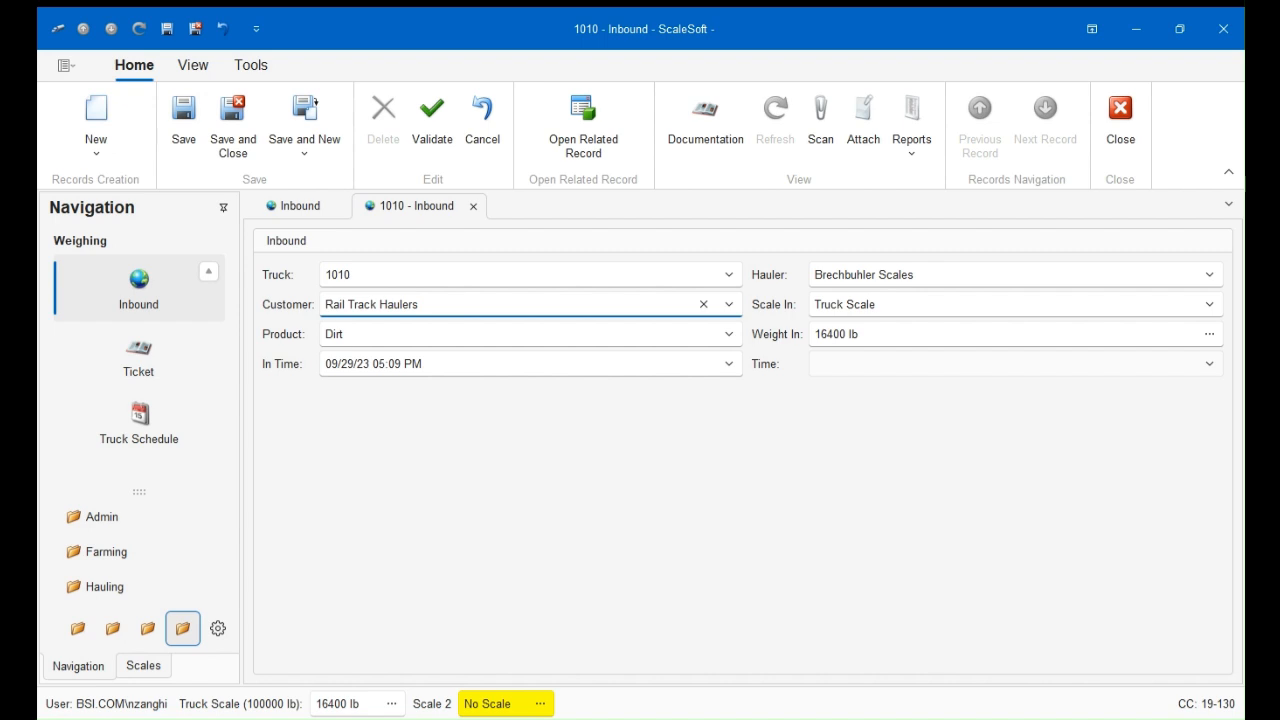
{"action": "key", "text": "ctrl+Return"}
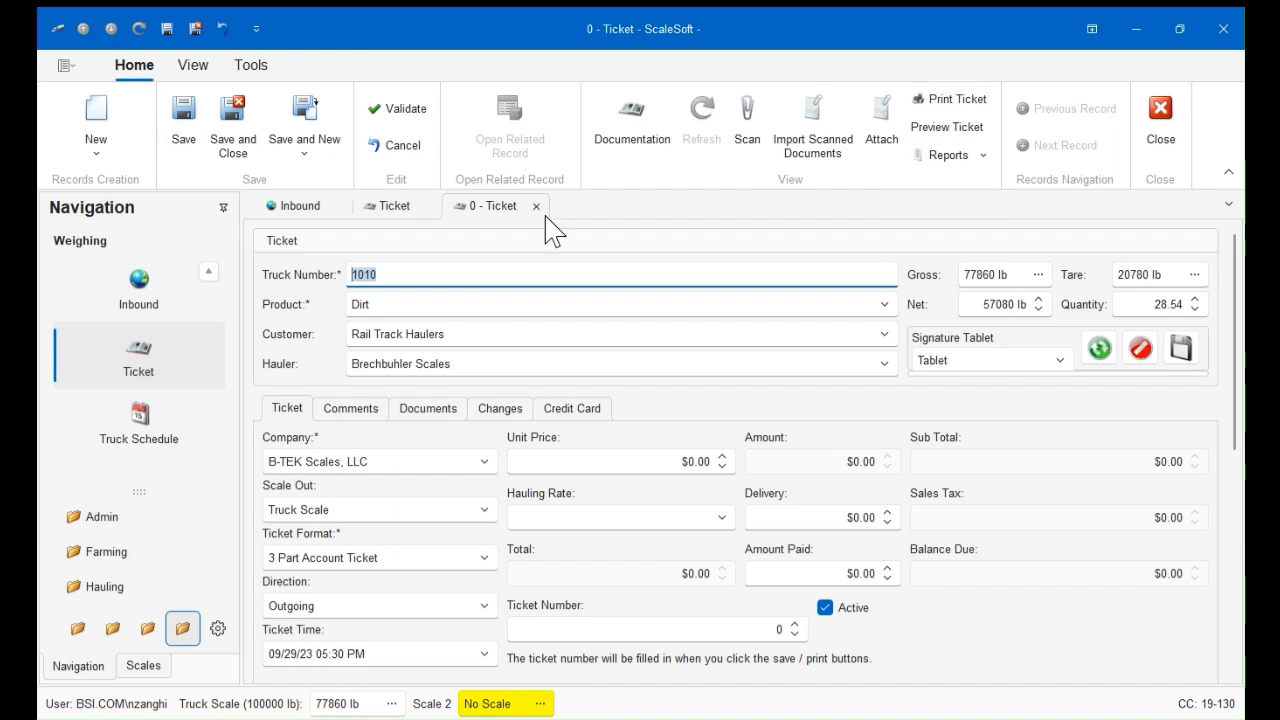
Save and close the outgoing ticket for truck 1010, and show the ticket list.
{"action": "left_click", "coordinate": [233, 127]}
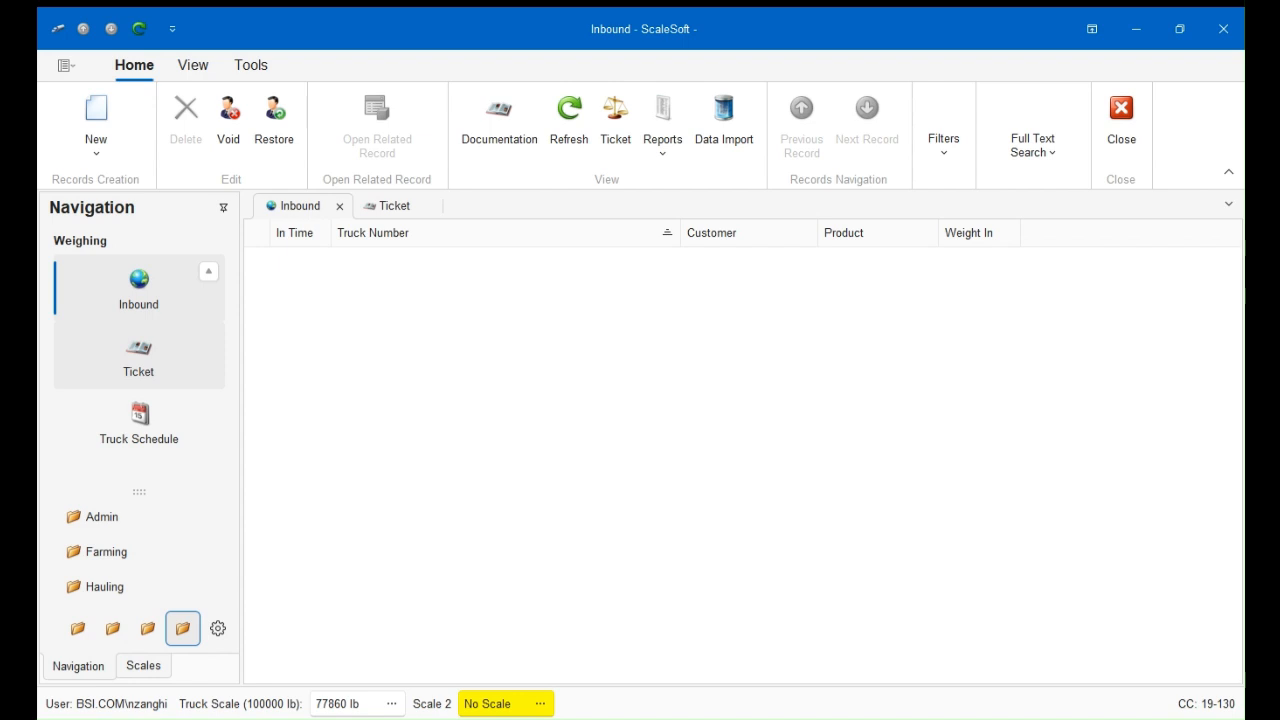
{"action": "left_click", "coordinate": [139, 357]}
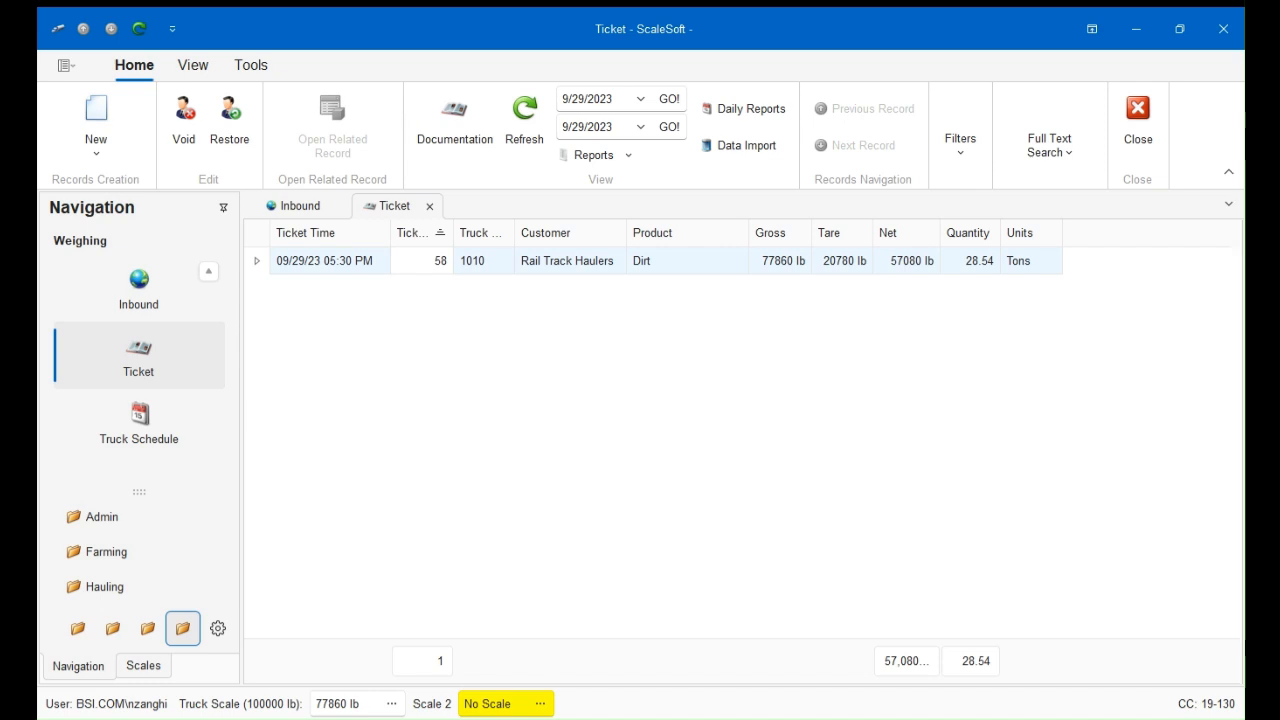
Open the Truck list in the Hauling group.
{"action": "left_click", "coordinate": [139, 586]}
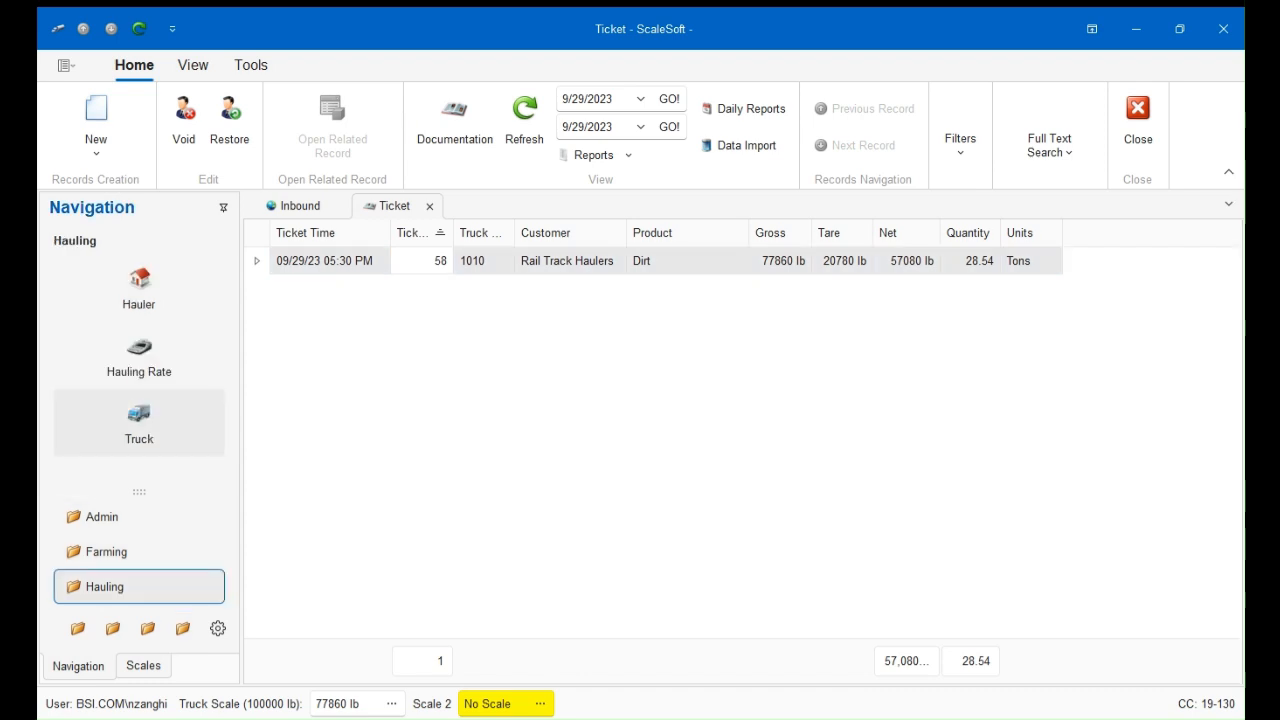
{"action": "left_click", "coordinate": [139, 422]}
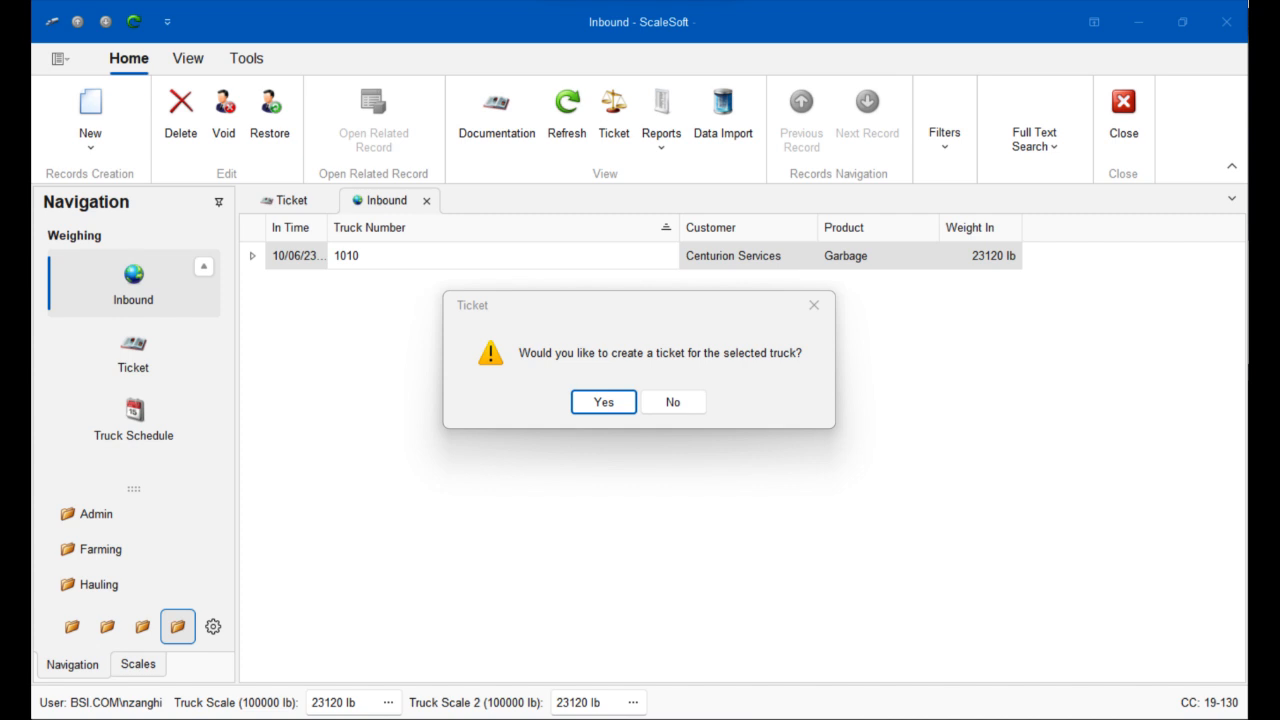
Create a ticket for truck 1010 with its stored tare, product, customer and hauler, and save and close it.
{"action": "key", "text": "Return"}
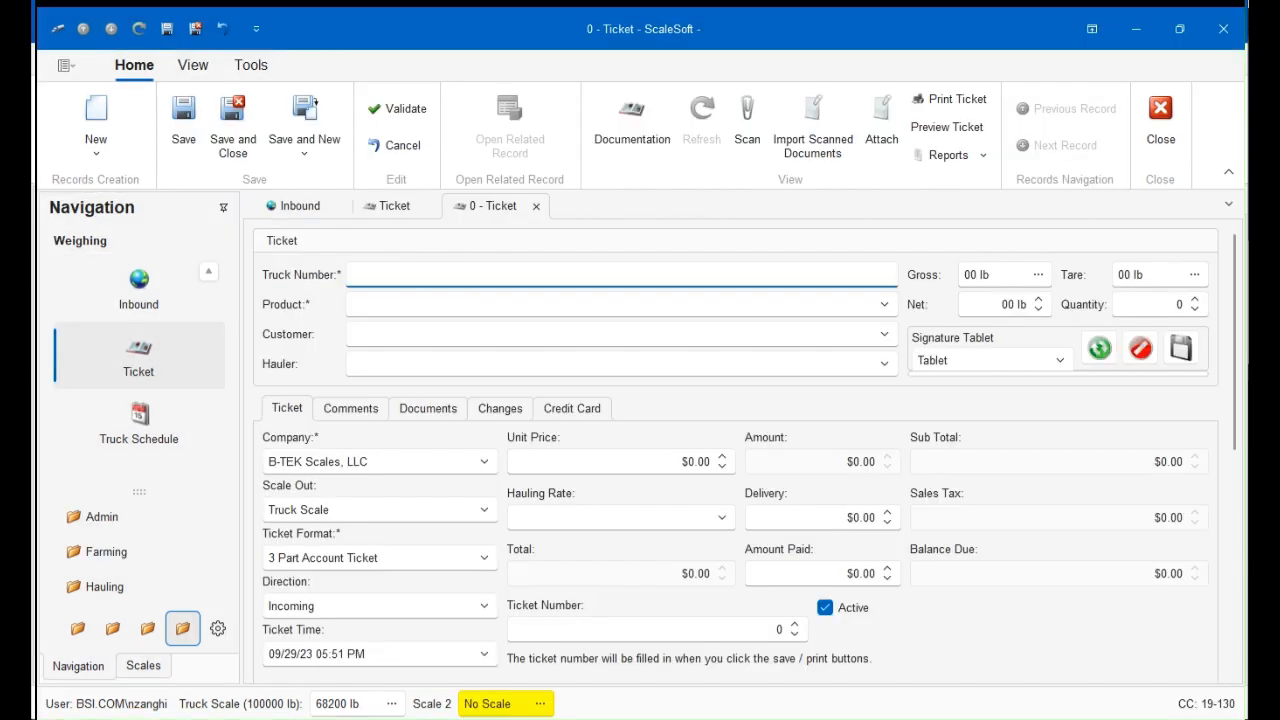
{"action": "type", "text": "1010"}
{"action": "key", "text": "Tab"}
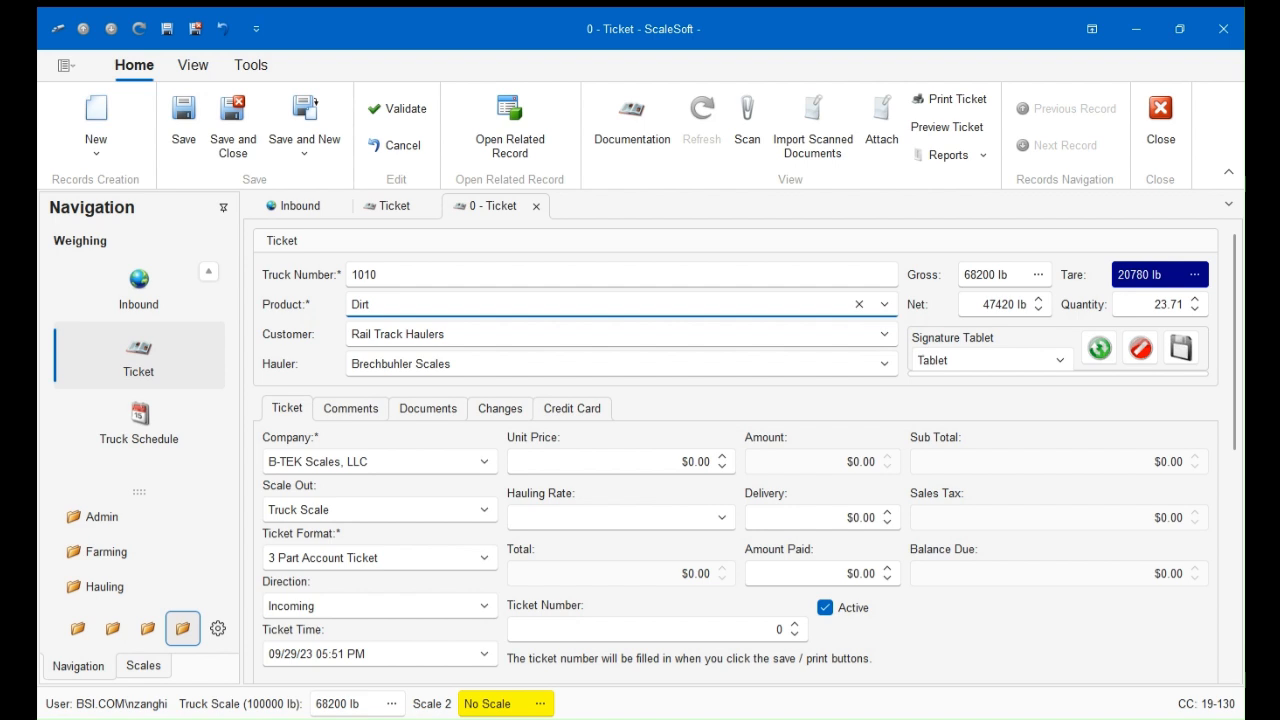
{"action": "left_click", "coordinate": [233, 125]}
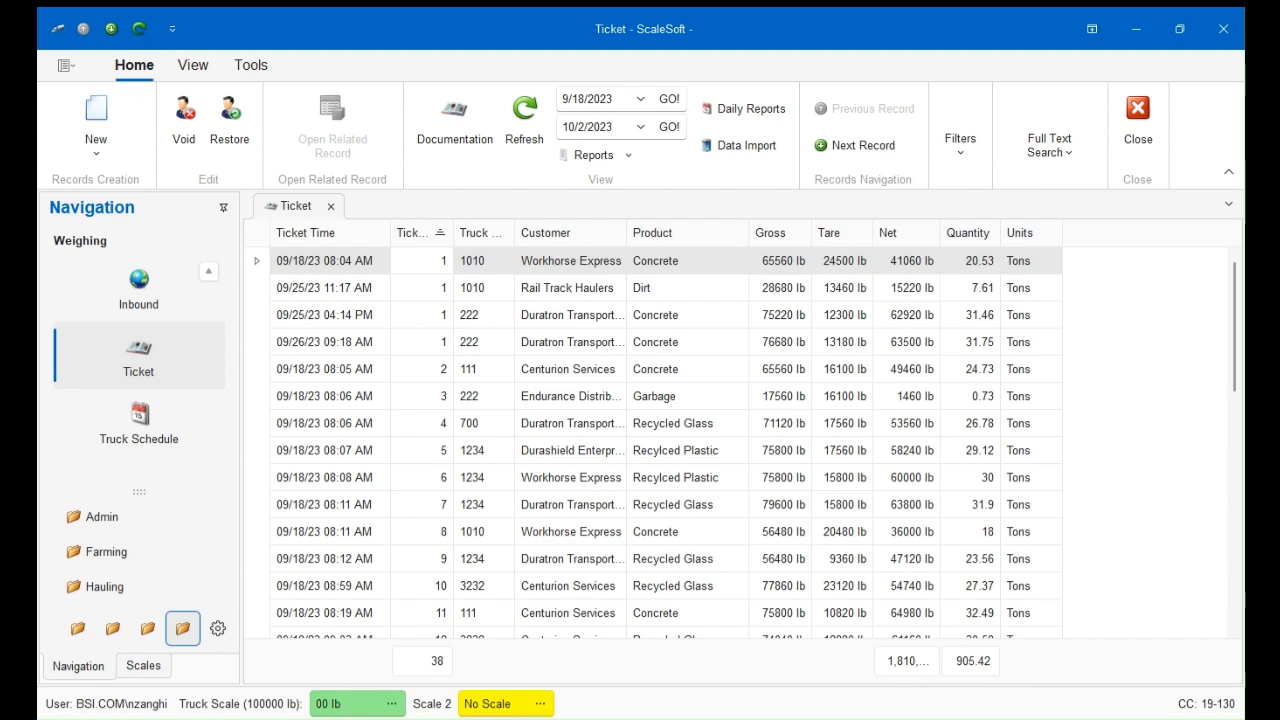
Open the Reports list in the Admin group, and show the Product Detail report in the Report Designer and its preview.
{"action": "left_click", "coordinate": [138, 517]}
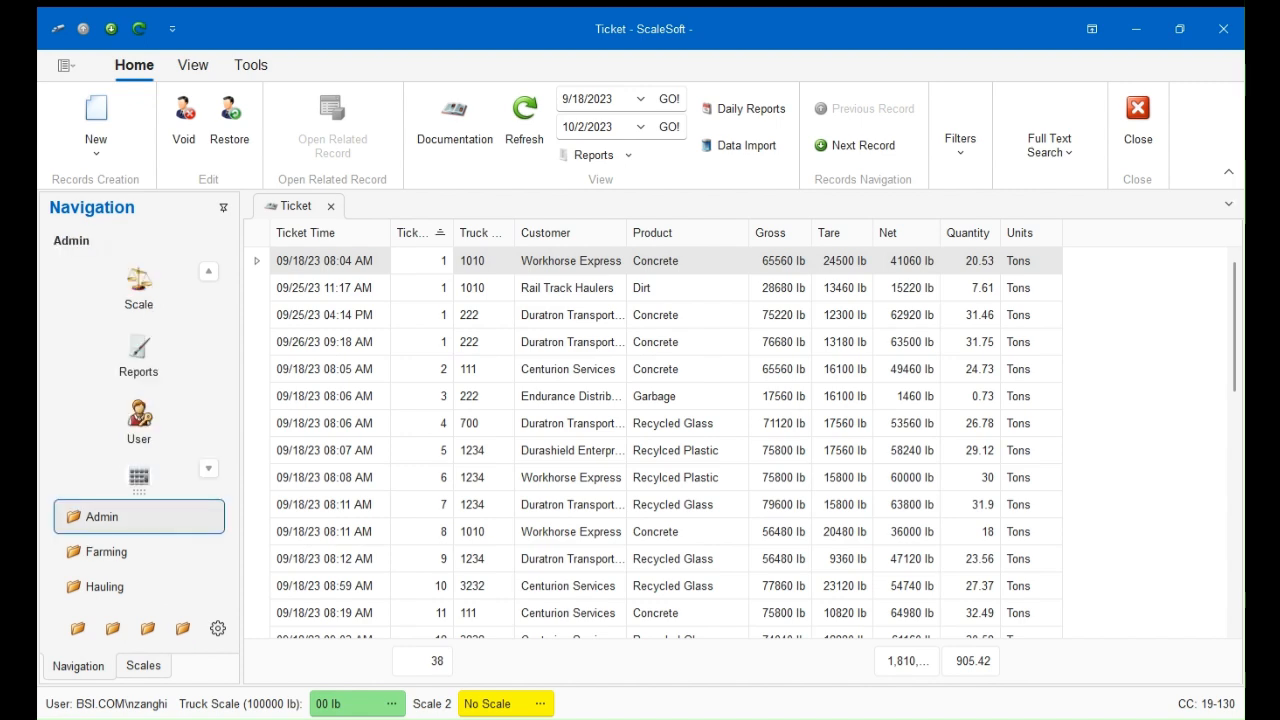
{"action": "left_click", "coordinate": [138, 356]}
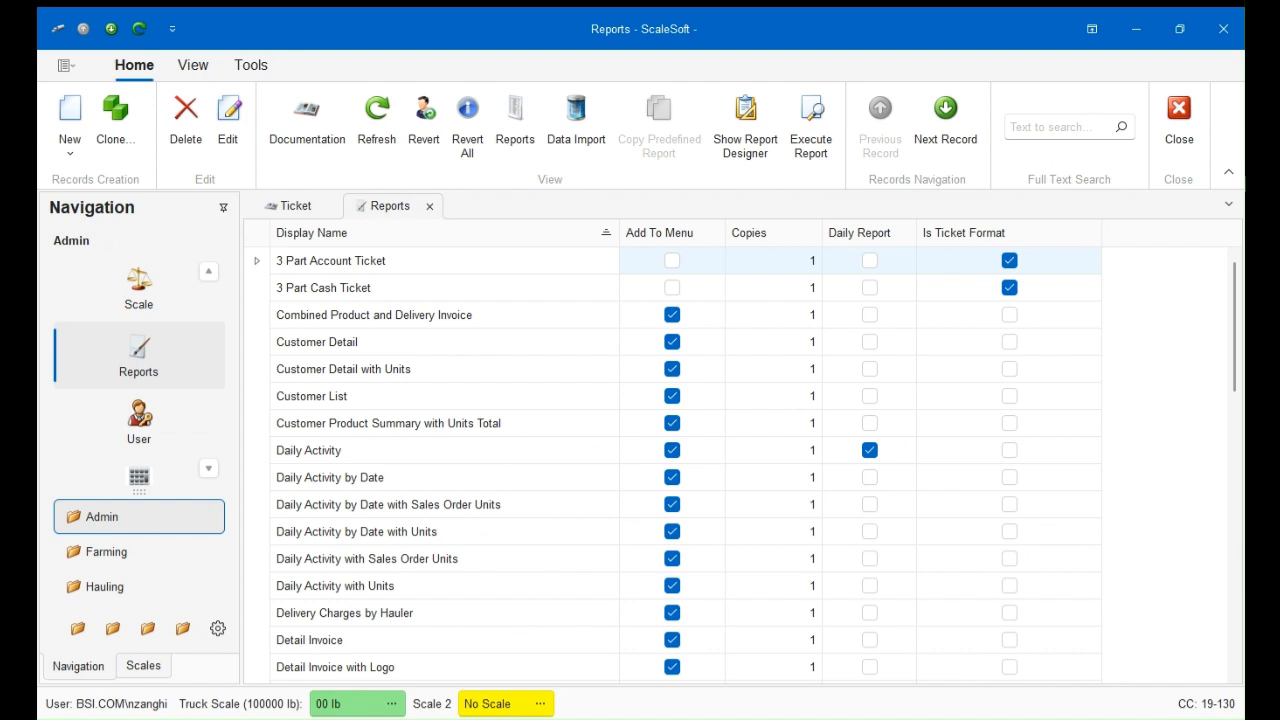
{"action": "left_click", "coordinate": [323, 288]}
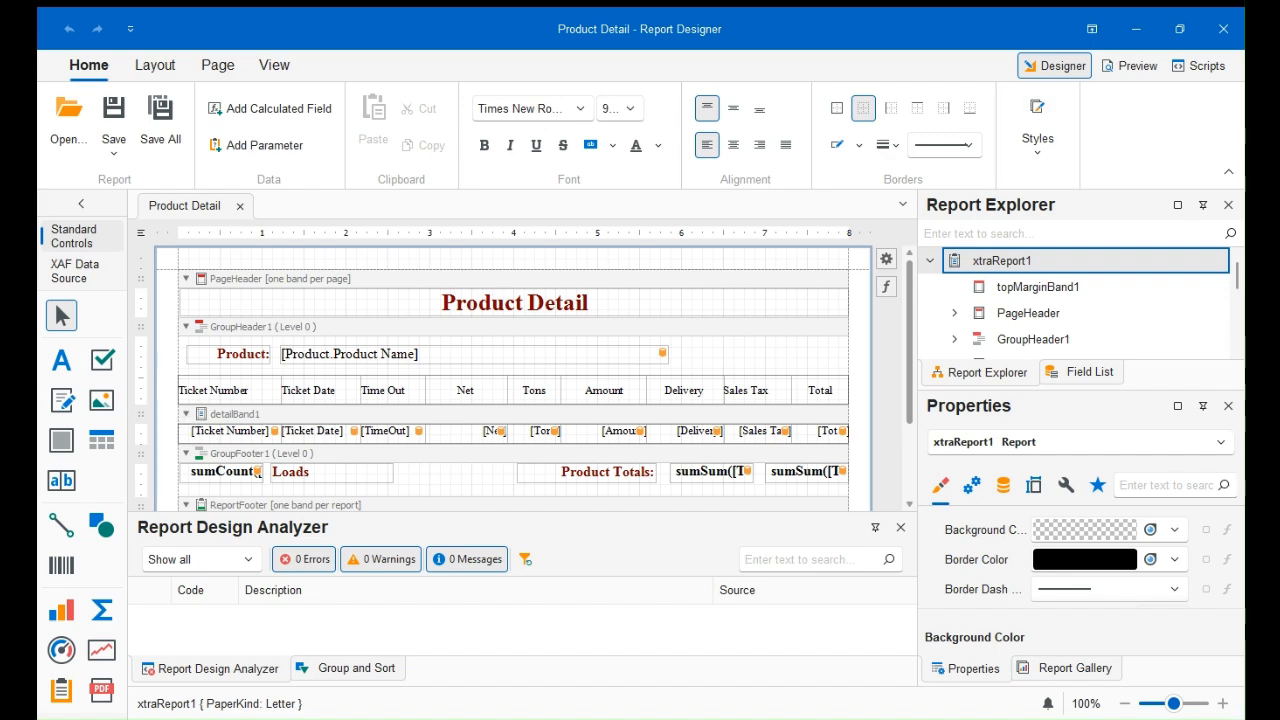
{"action": "left_click", "coordinate": [1129, 65]}
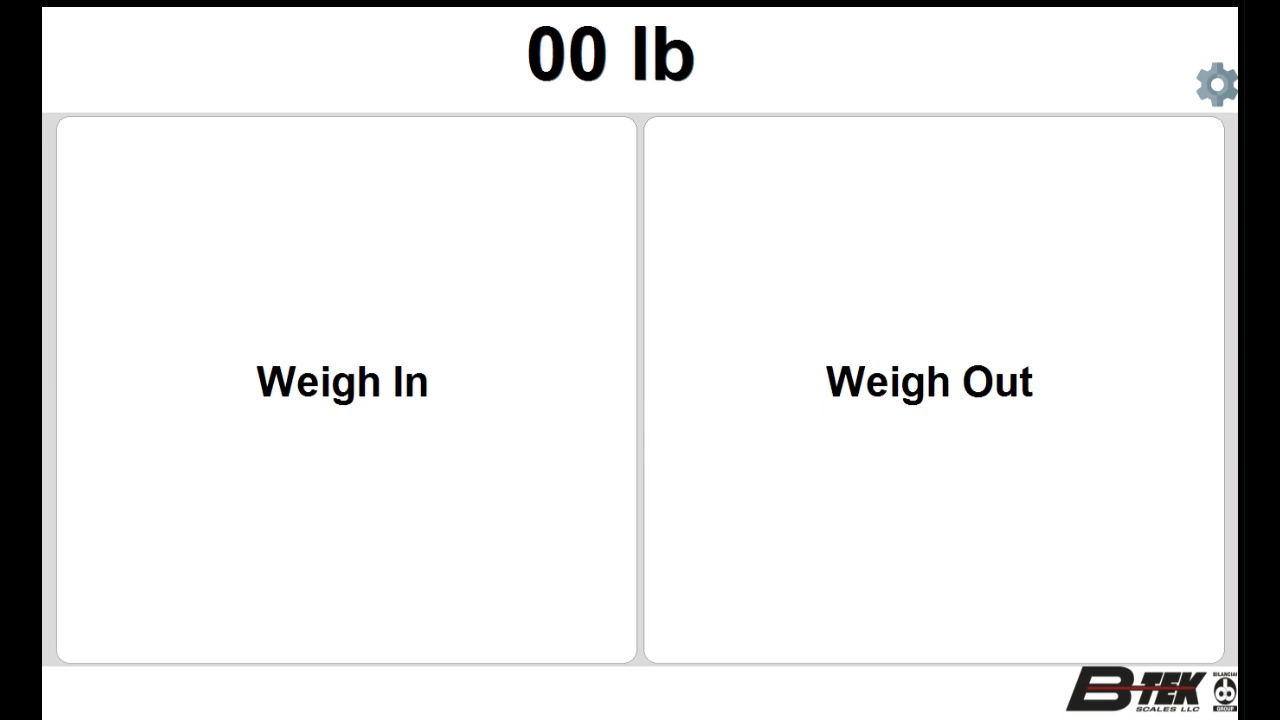
Weigh in truck 1010 at the kiosk for Clydesdale Trucking with product Garbage, and refresh the Inbound list in ScaleSoft.
{"action": "left_click", "coordinate": [342, 382]}
{"action": "left_click", "coordinate": [86, 176]}
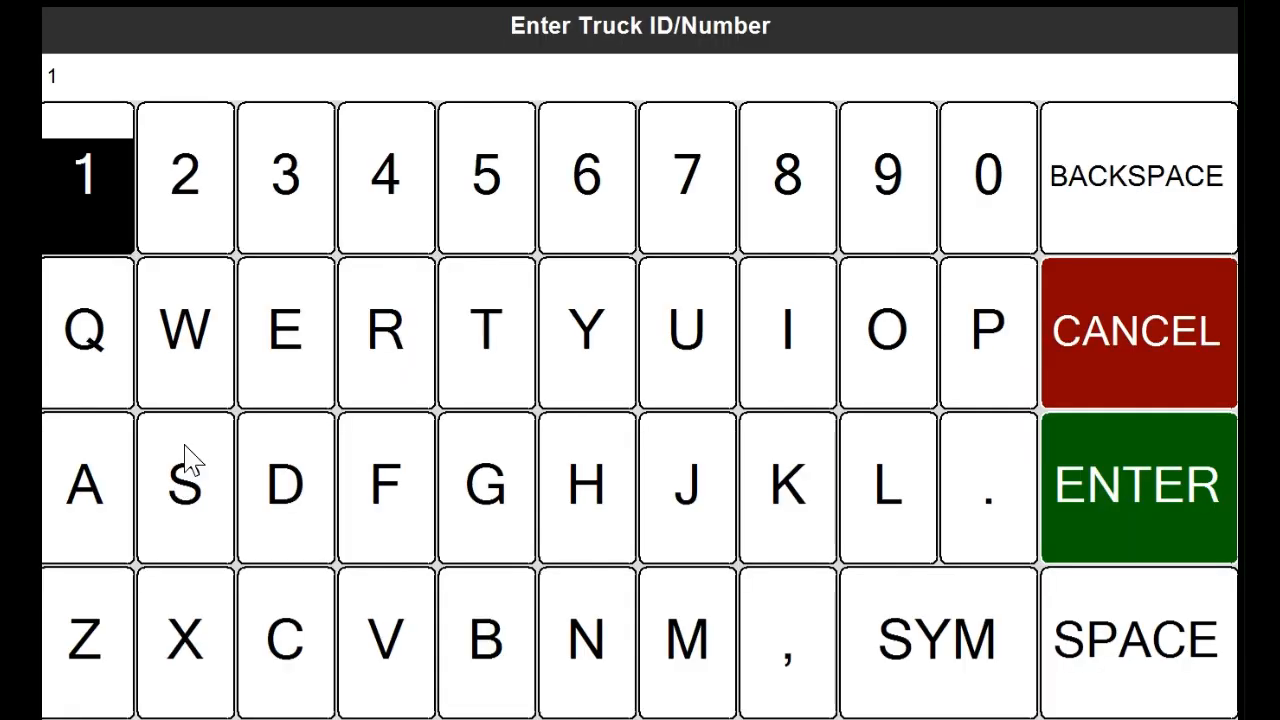
{"action": "left_click", "coordinate": [988, 176]}
{"action": "left_click", "coordinate": [86, 176]}
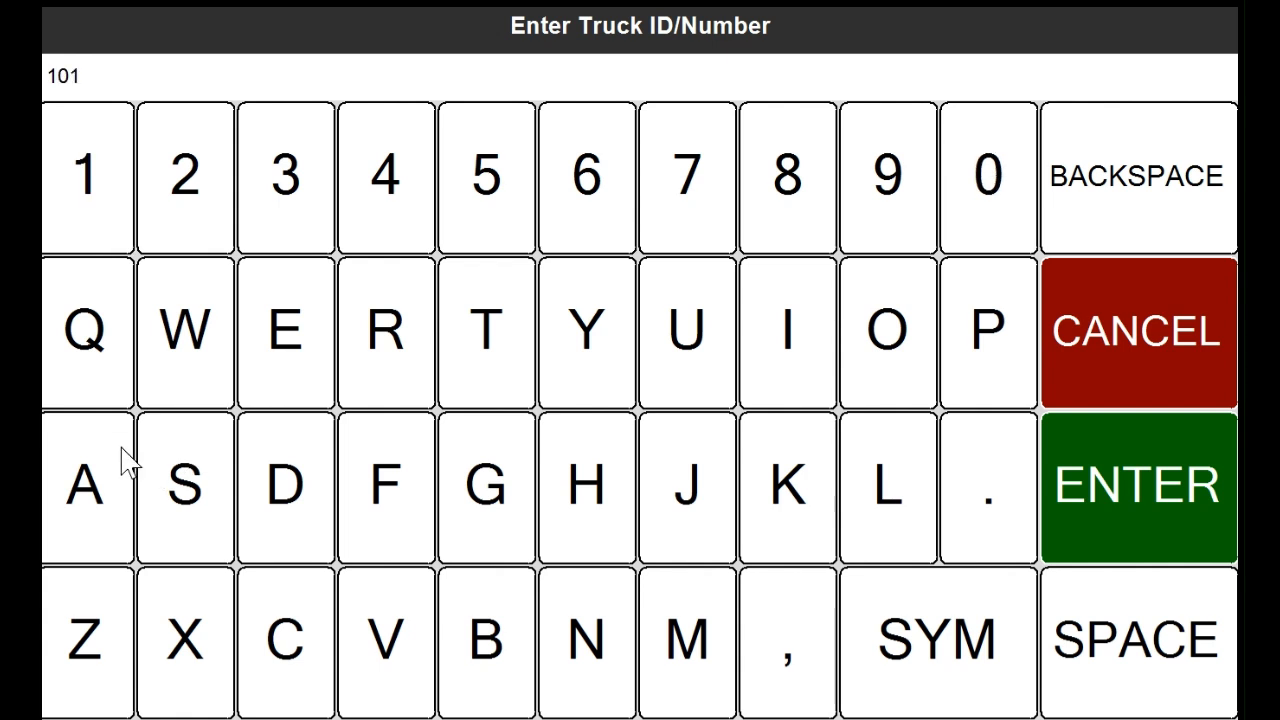
{"action": "left_click", "coordinate": [988, 176]}
{"action": "left_click", "coordinate": [1138, 485]}
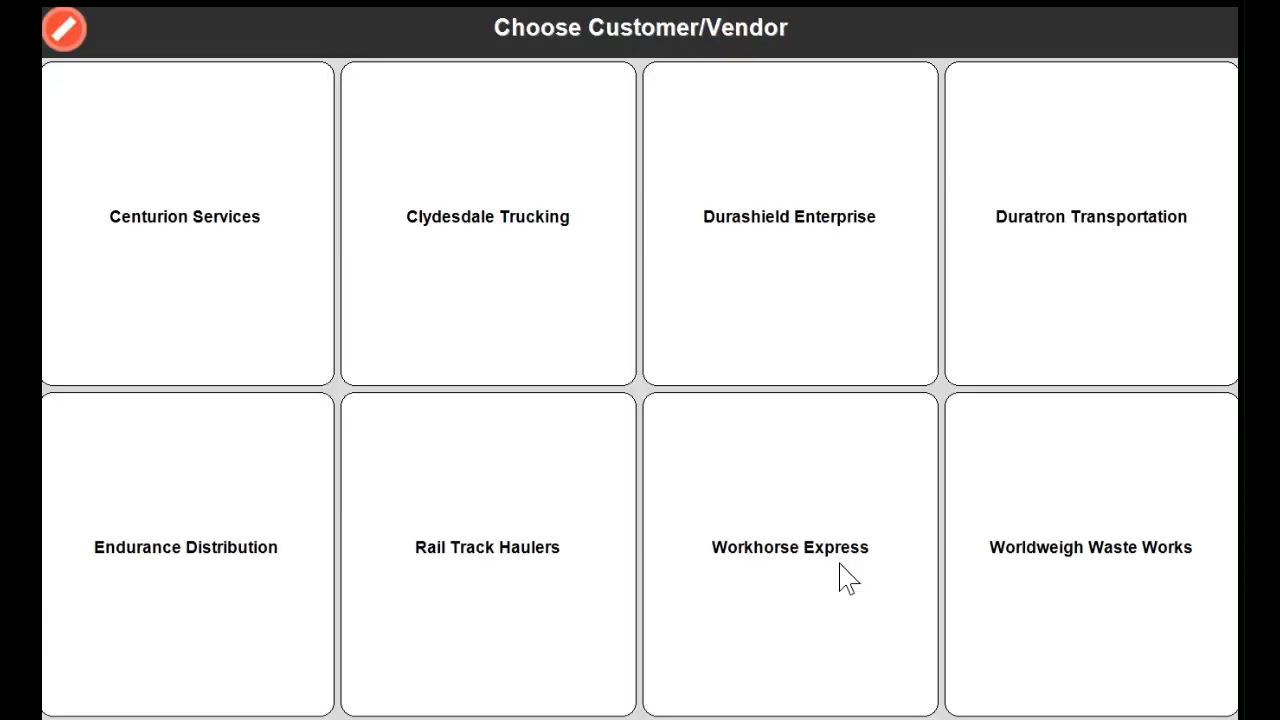
{"action": "left_click", "coordinate": [488, 224]}
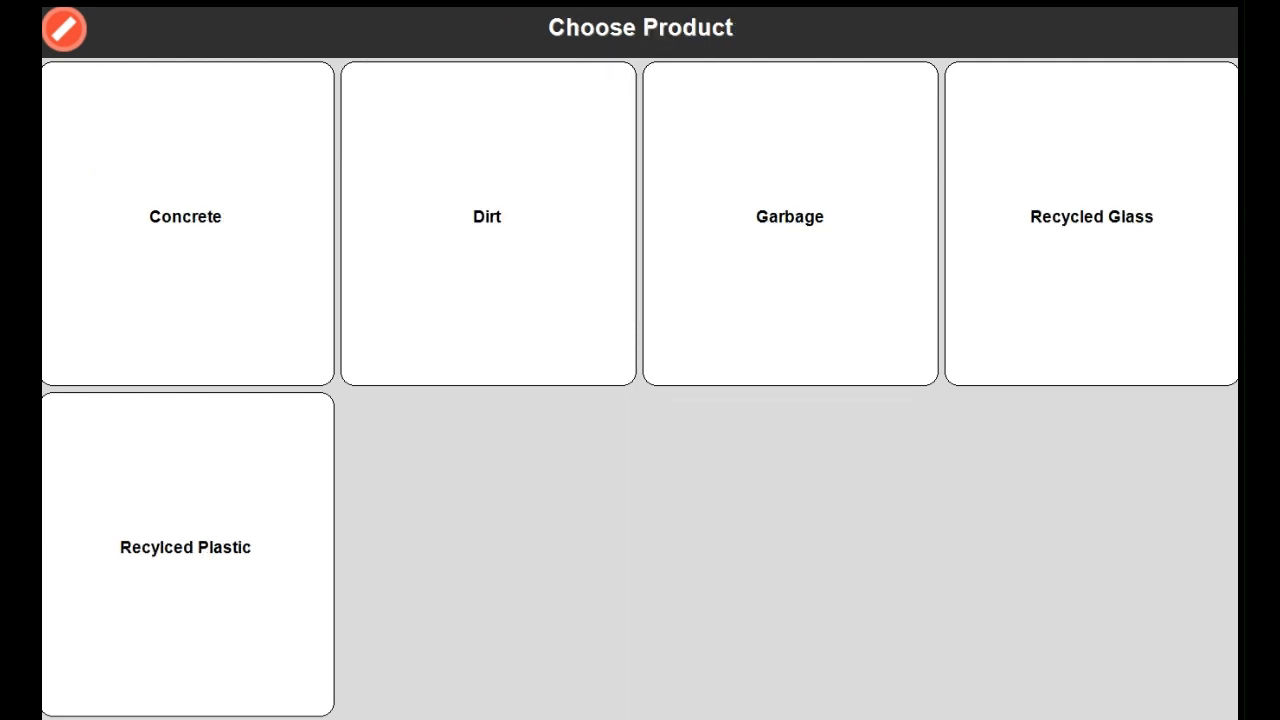
{"action": "left_click", "coordinate": [790, 224]}
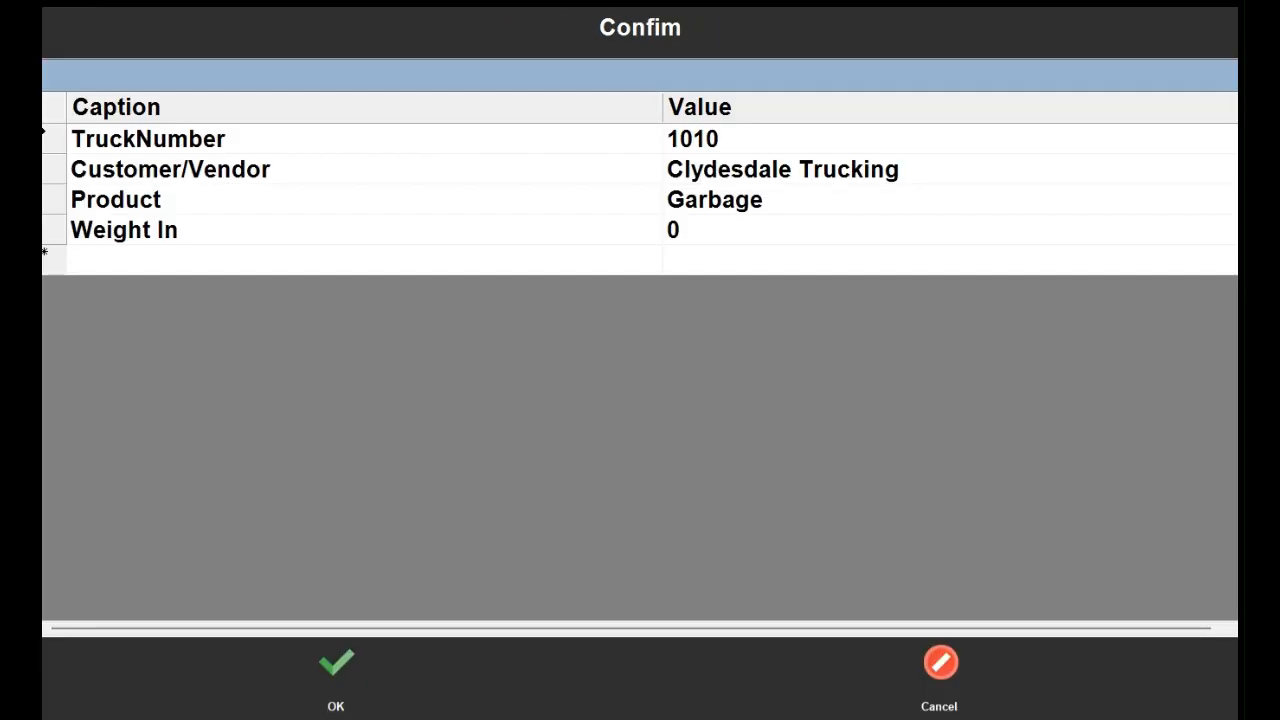
{"action": "left_click", "coordinate": [336, 672]}
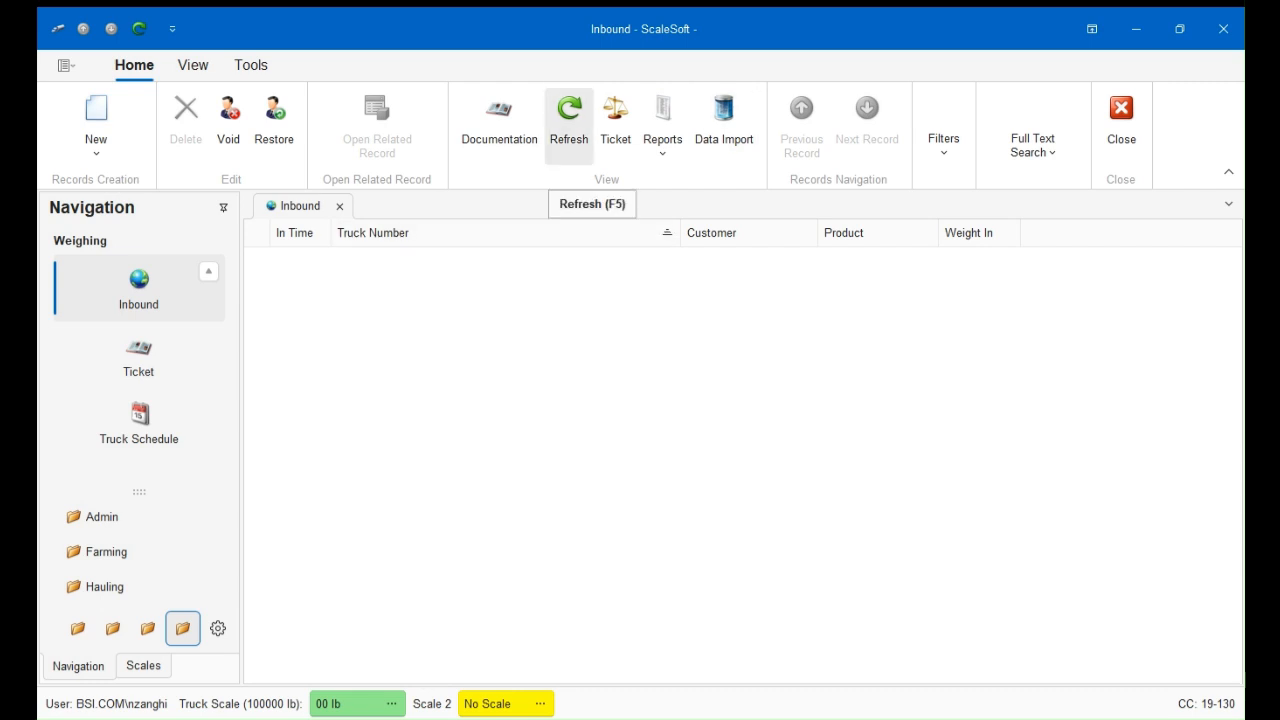
{"action": "left_click", "coordinate": [569, 120]}
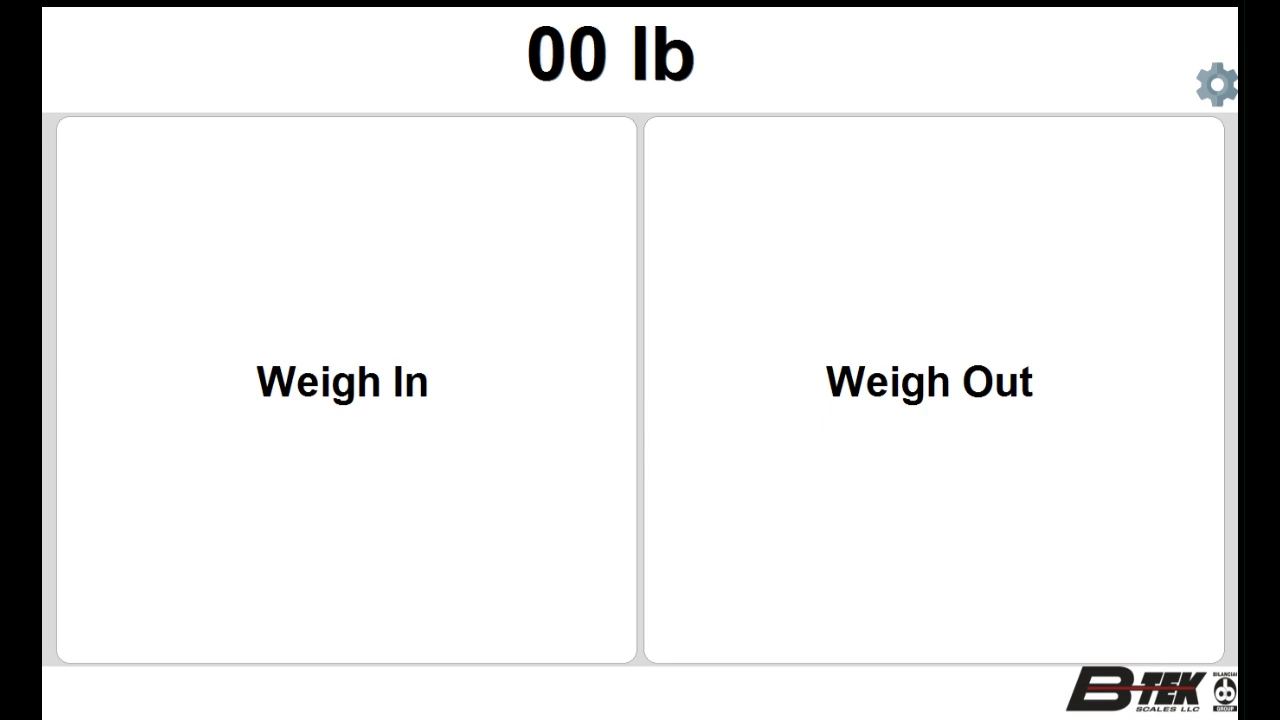
Weigh out truck 1010 at the kiosk and confirm the outgoing weights.
{"action": "left_click", "coordinate": [929, 390]}
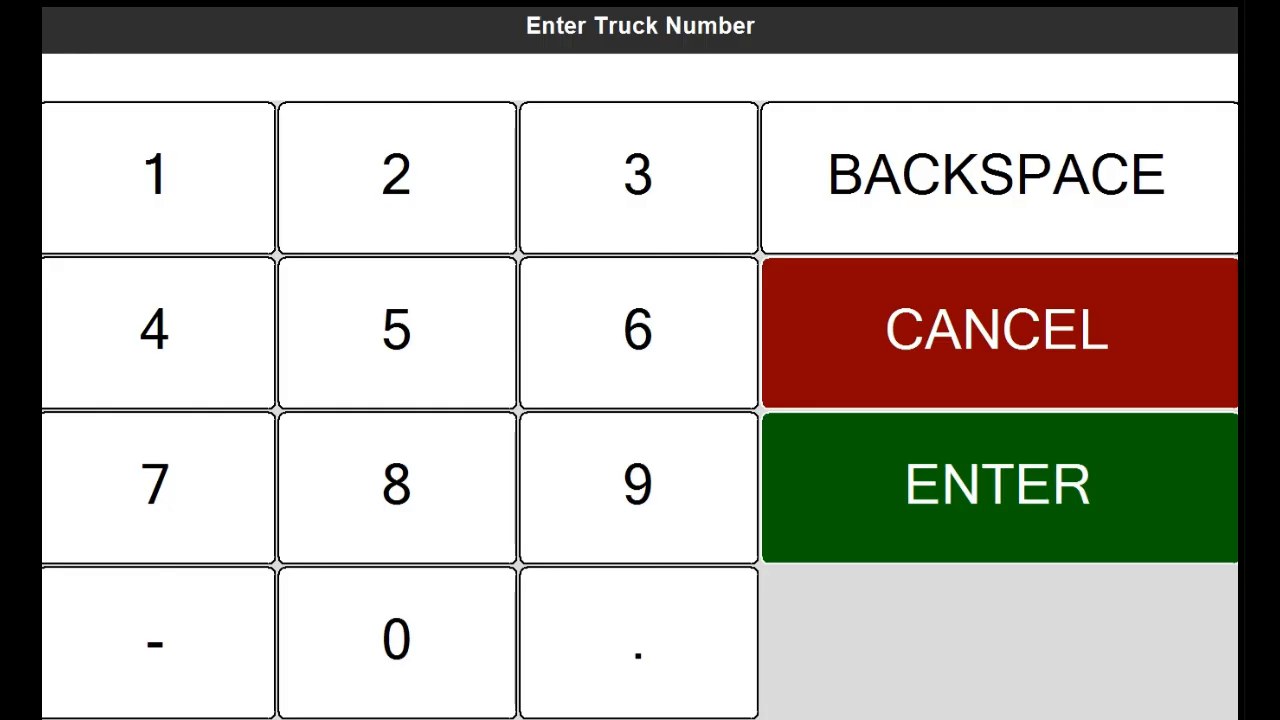
{"action": "type", "text": "1010"}
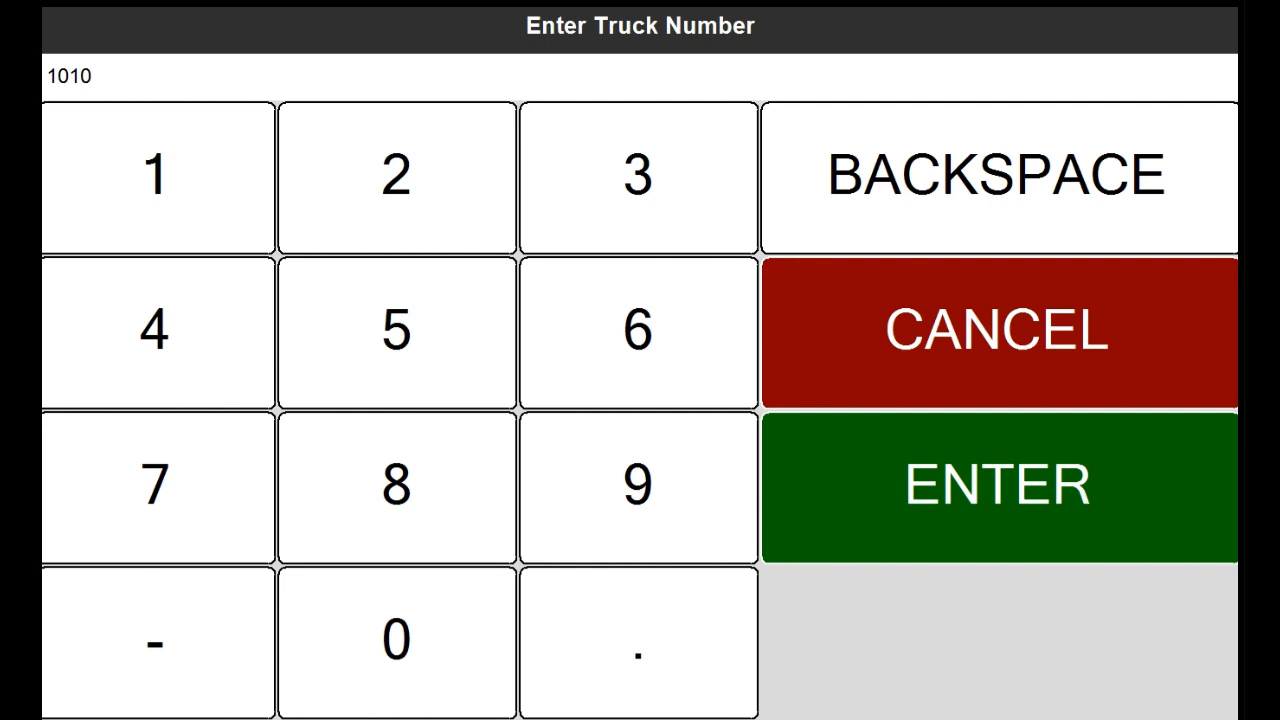
{"action": "key", "text": "Return"}
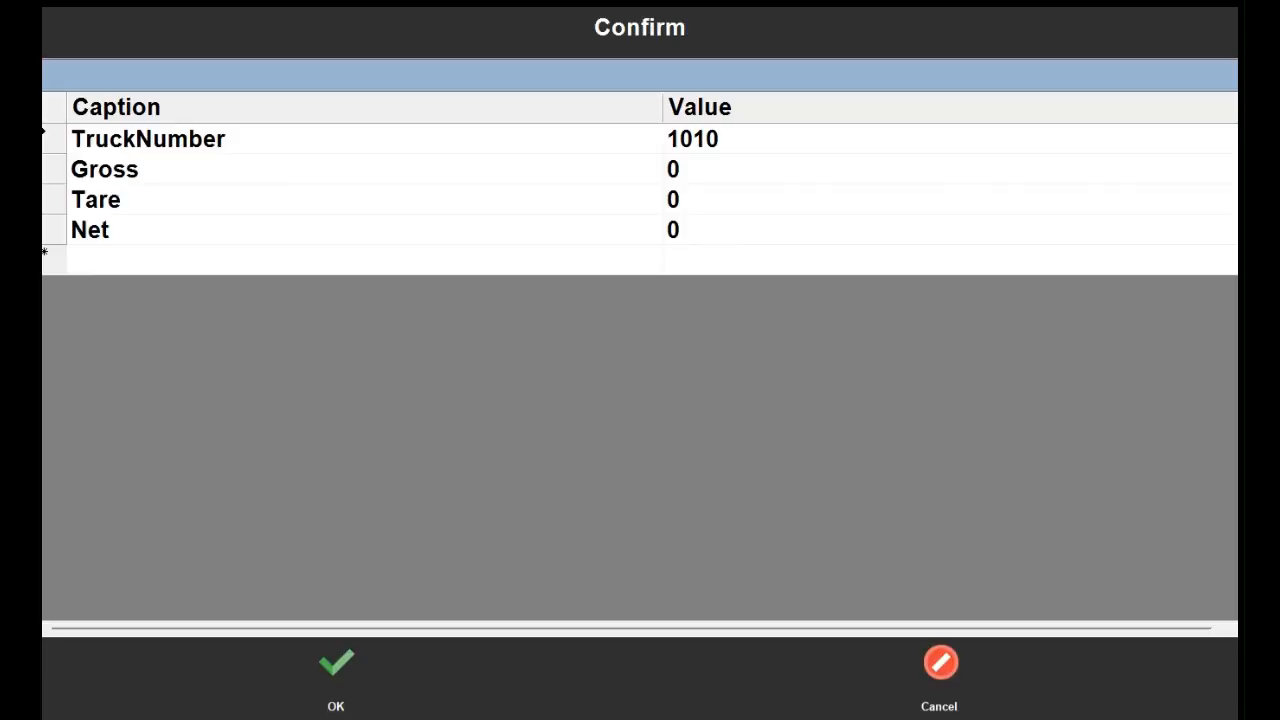
{"action": "key", "text": "Return"}
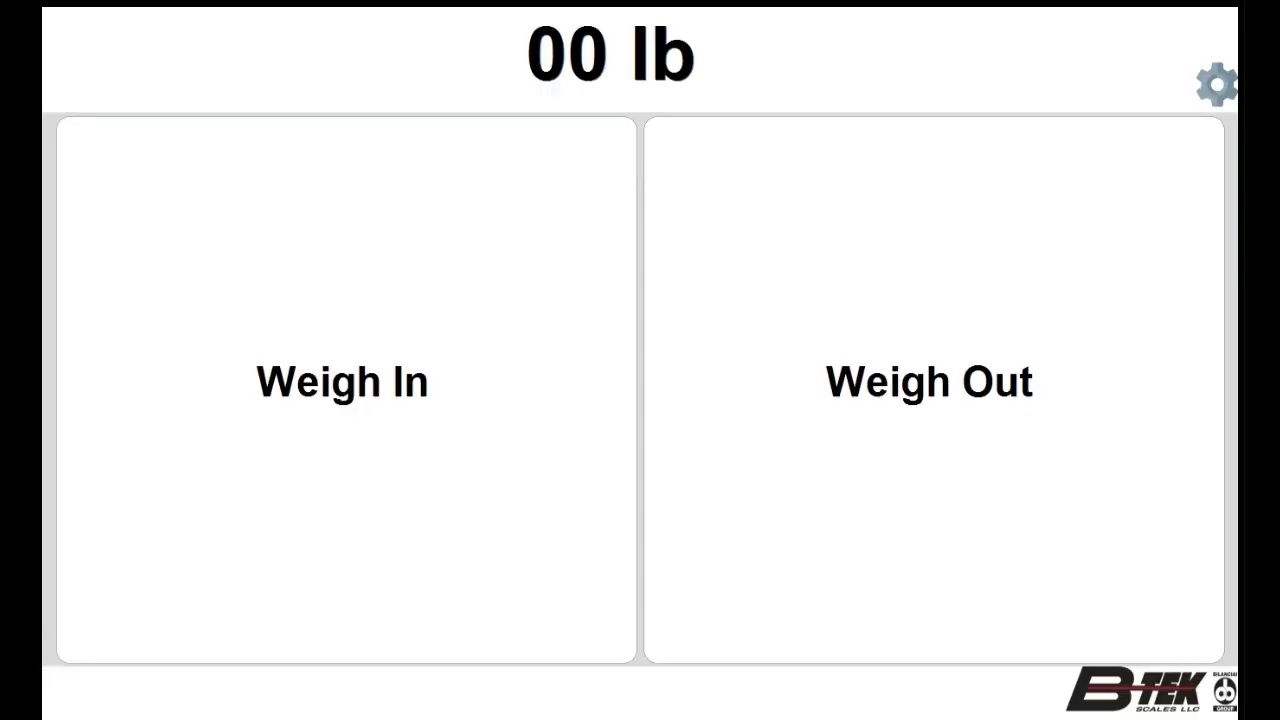